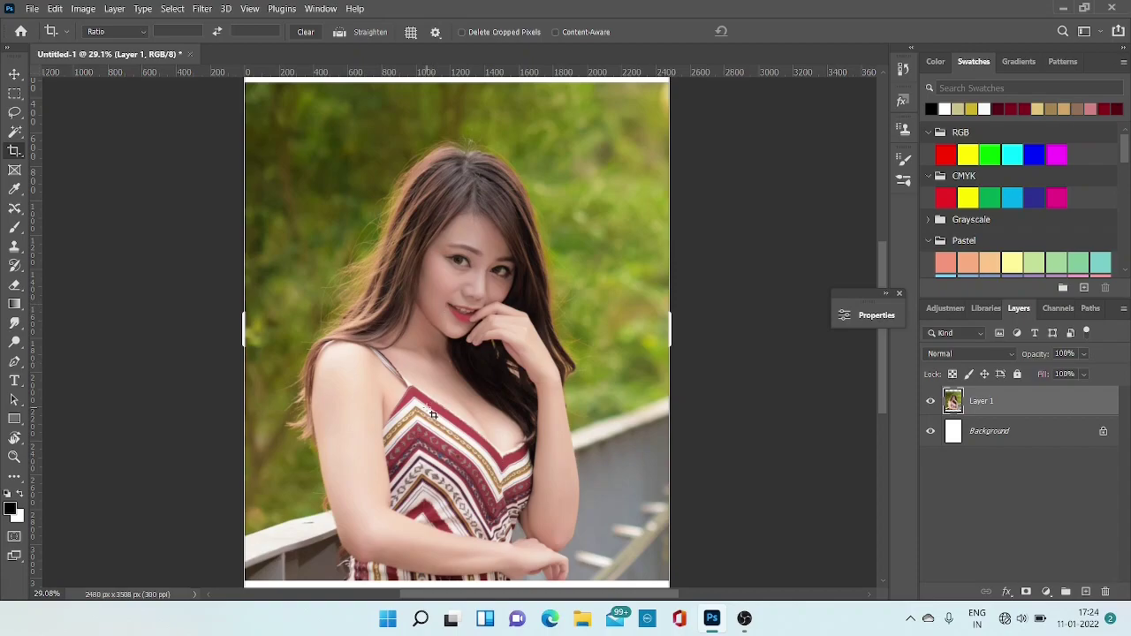
# Select the woman automatically with the Magic Wand's Select Subject.
pyautogui.click(14, 362)
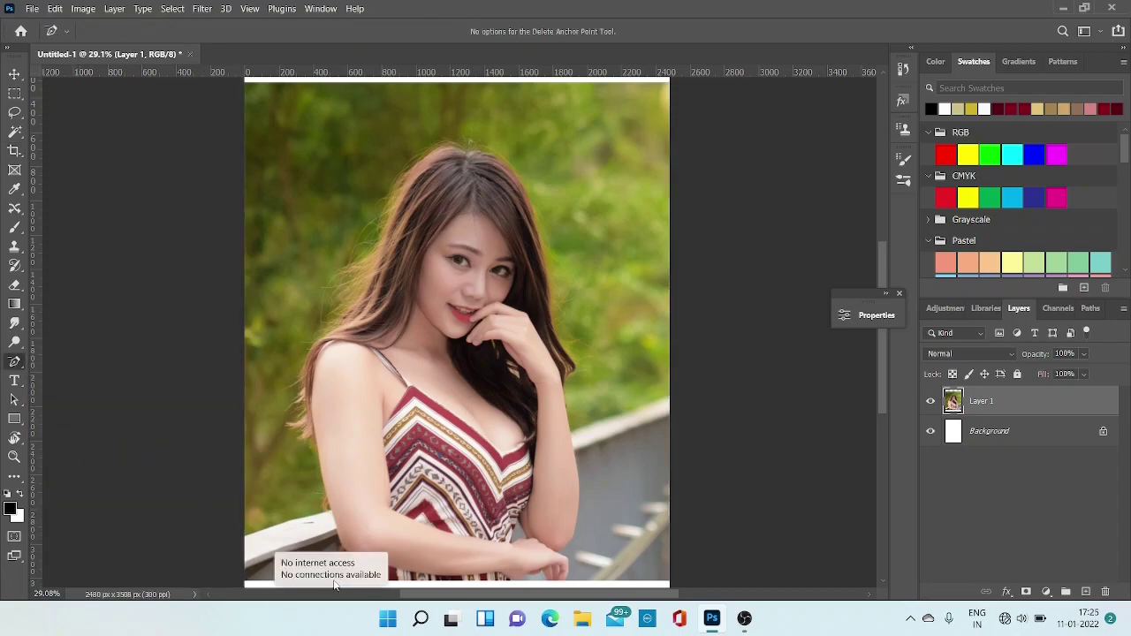
pyautogui.scroll(1, 308, 499)
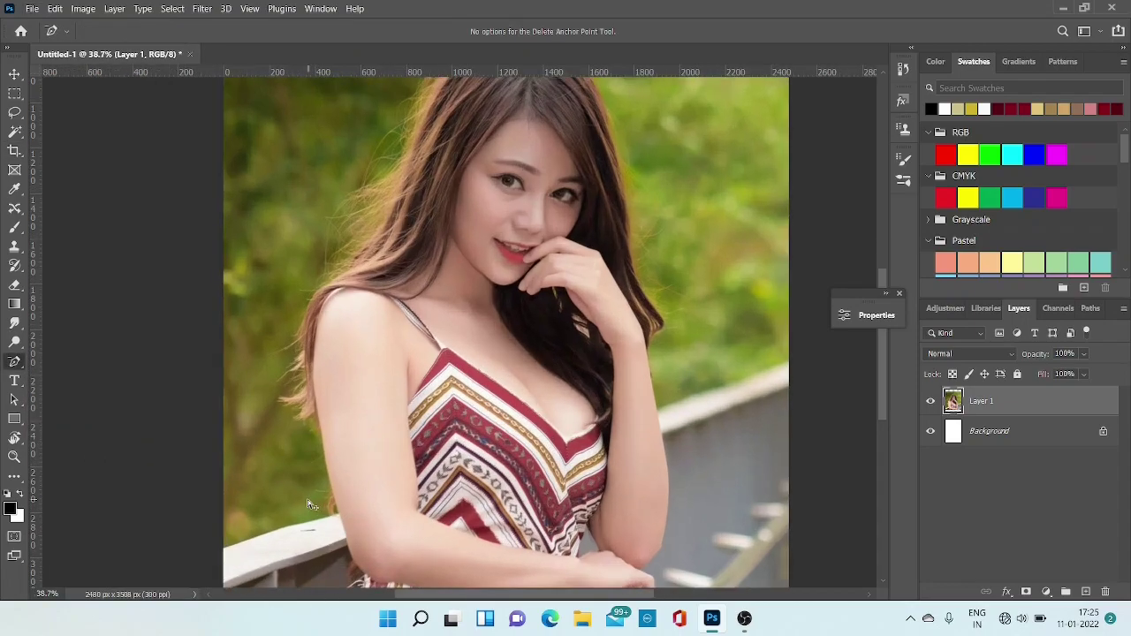
pyautogui.scroll(1, 308, 499)
pyautogui.scroll(-2, 307, 499)
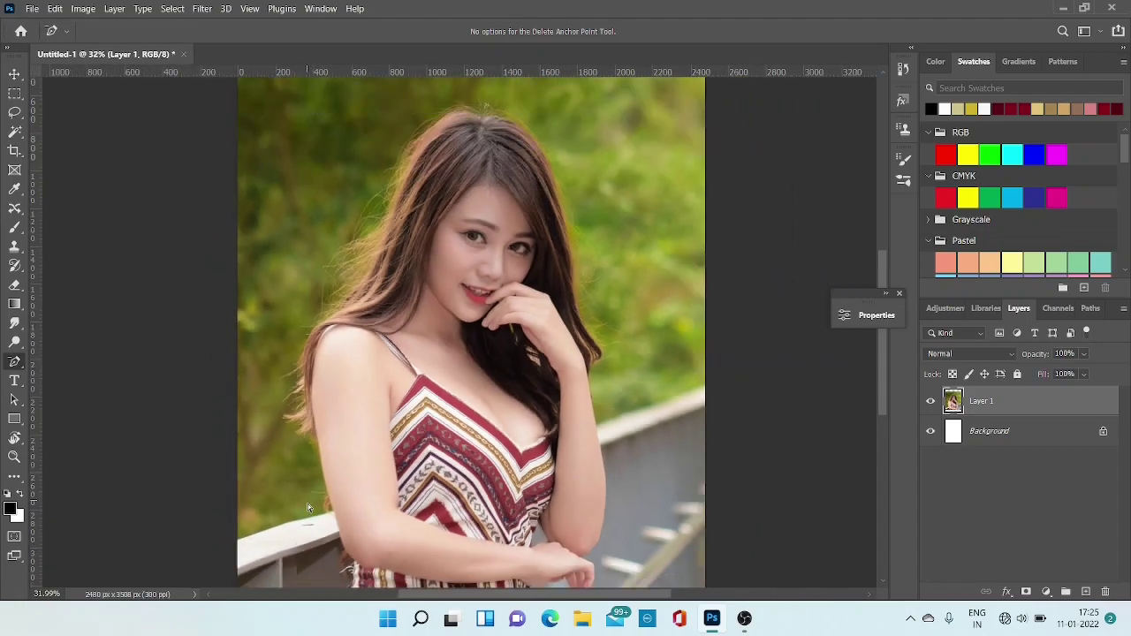
pyautogui.moveTo(336, 505); pyautogui.dragTo(309, 499)
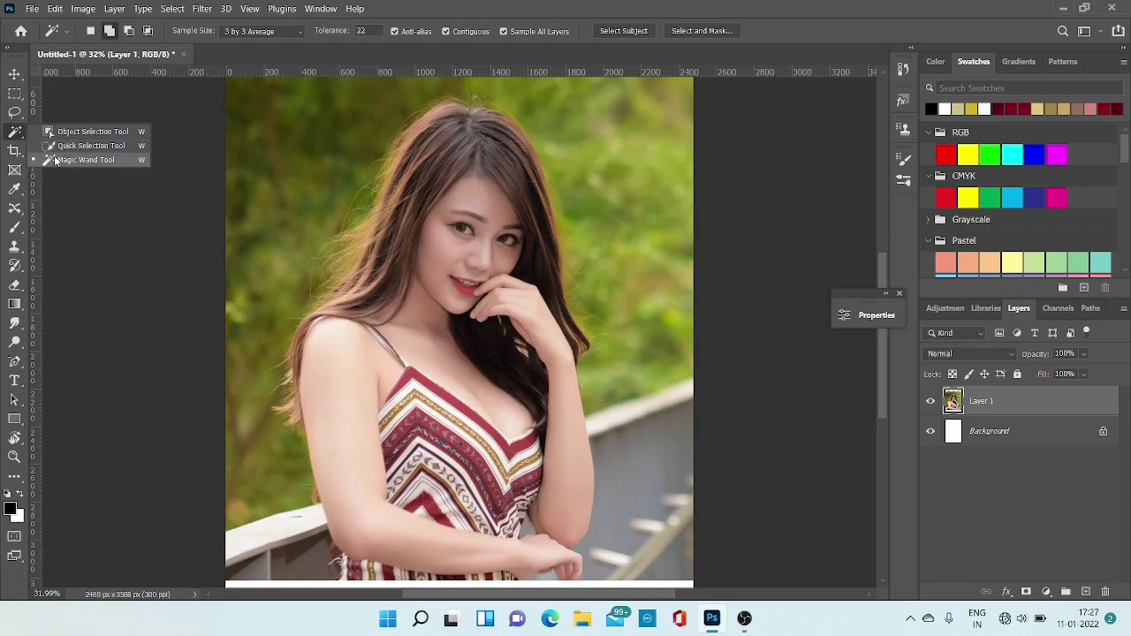
pyautogui.click(54, 159)
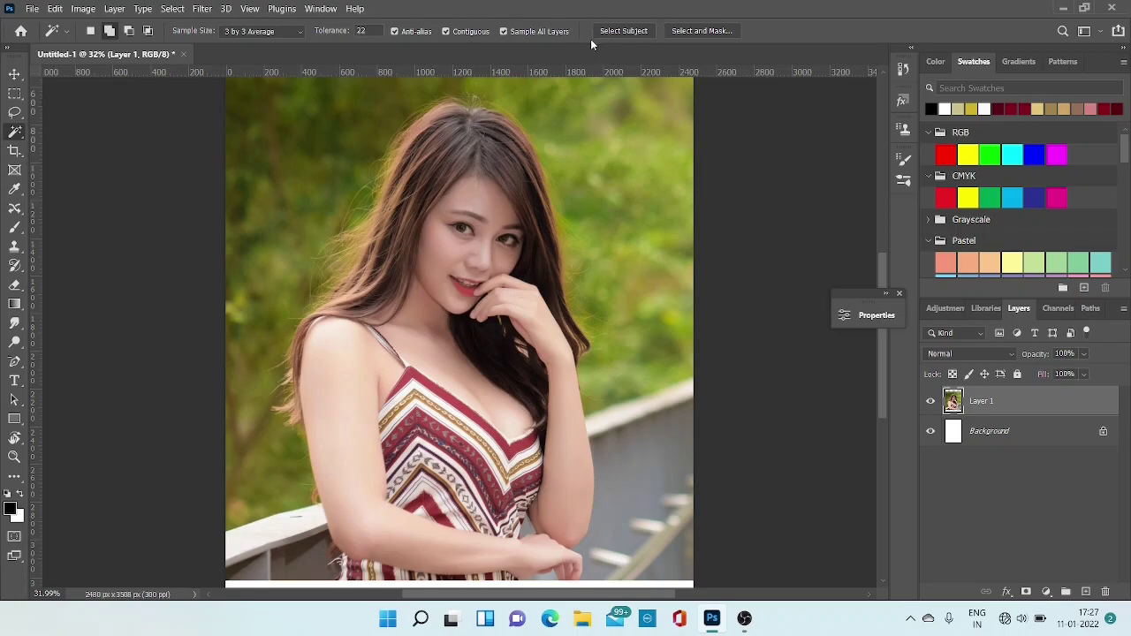
pyautogui.click(621, 32)
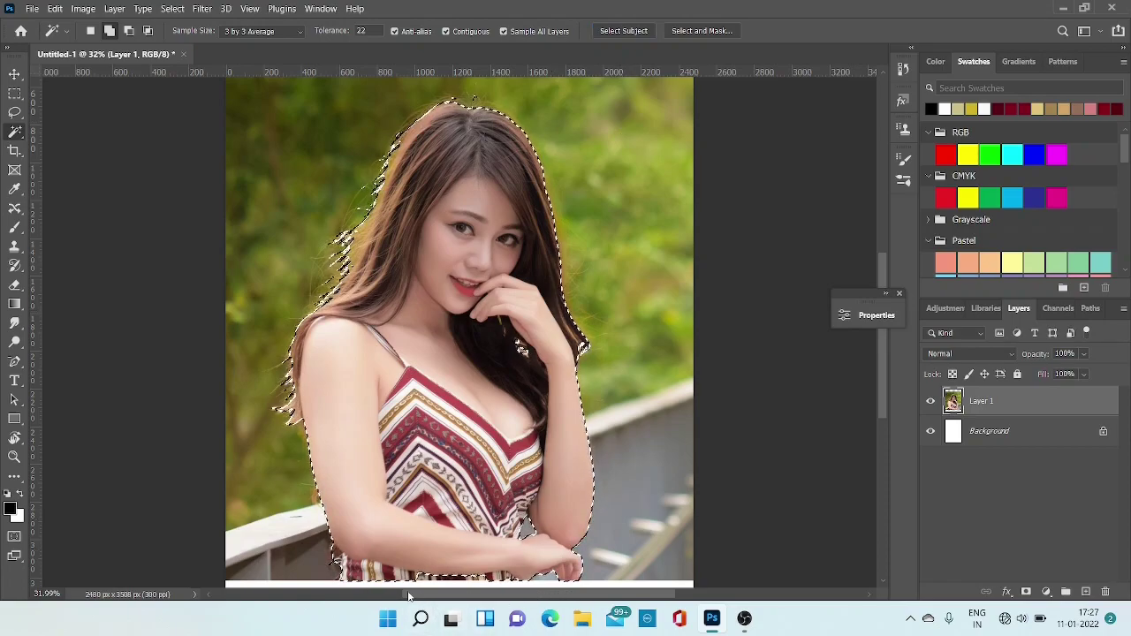
# Add the strip along the forearm to the selection using Quick Selection at brush size 35.
pyautogui.rightClick(14, 134)
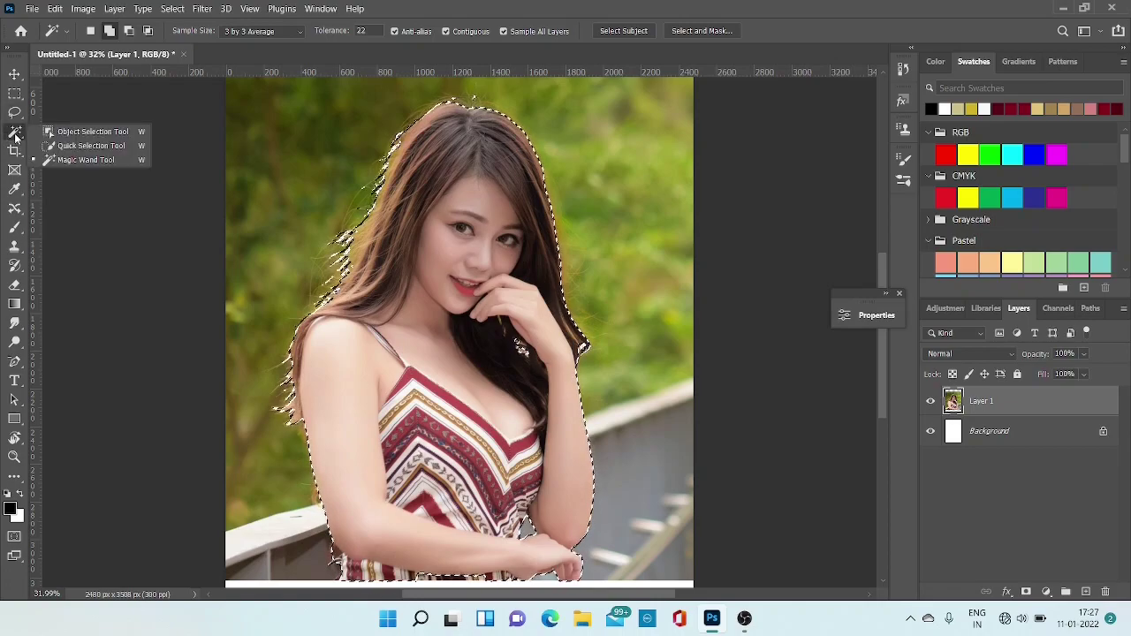
pyautogui.click(80, 146)
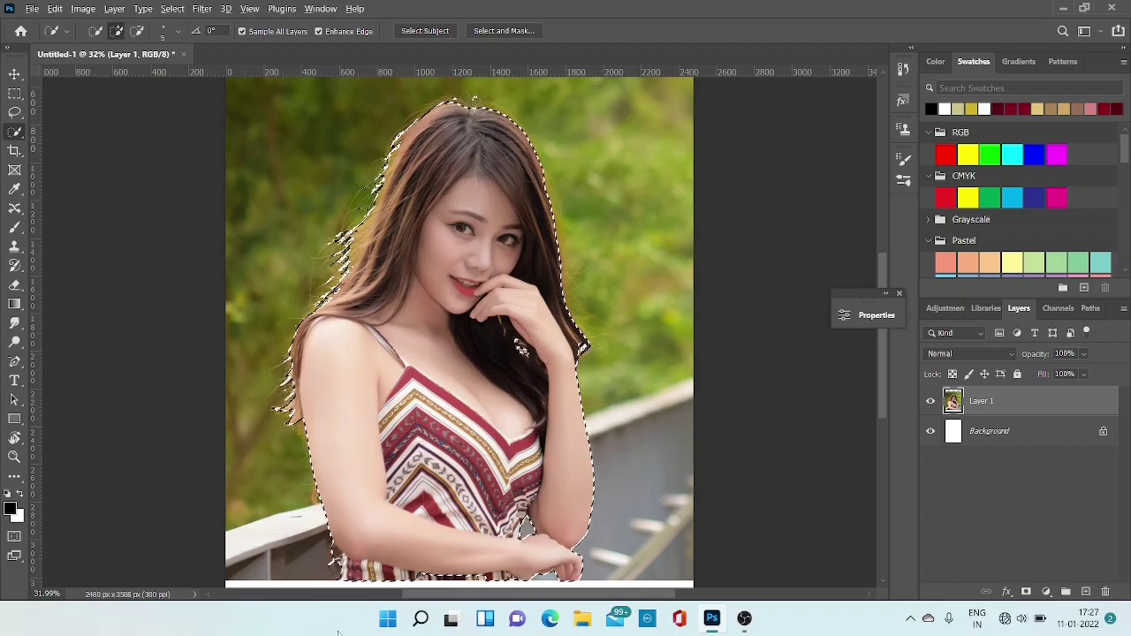
pyautogui.press('alt')
pyautogui.scroll(4, 522, 350)
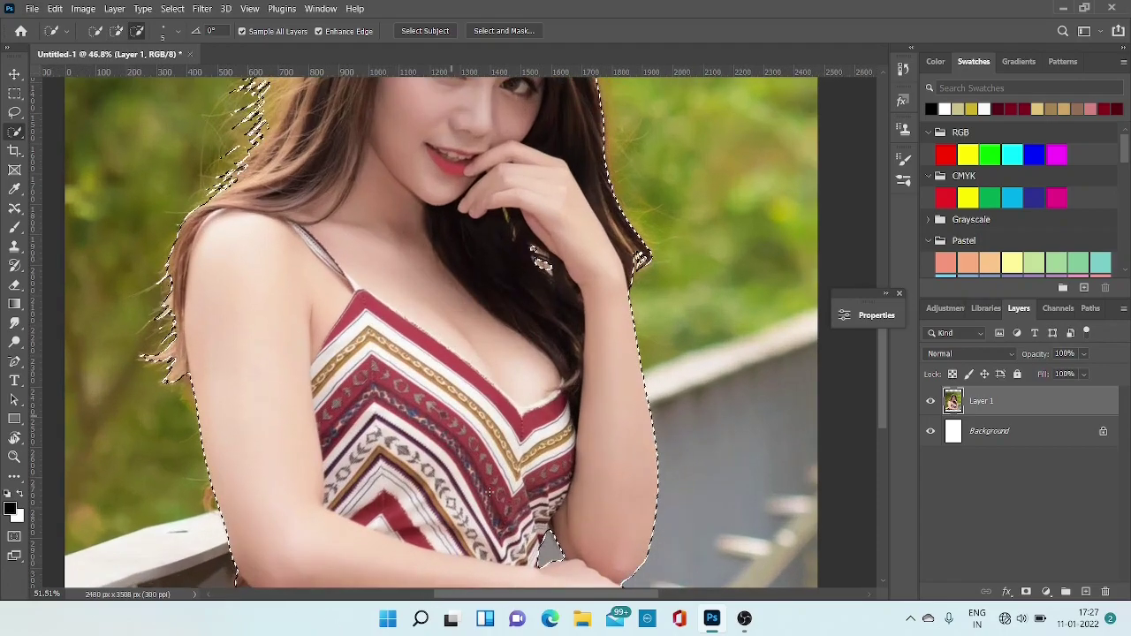
pyautogui.moveTo(484, 500); pyautogui.dragTo(346, 261)
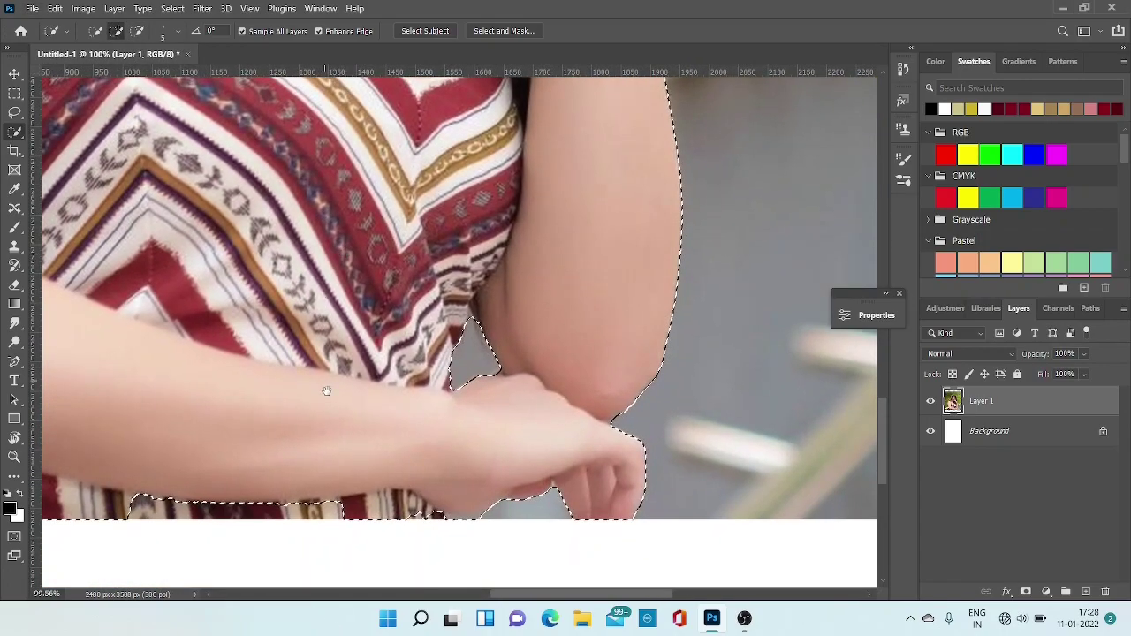
pyautogui.moveTo(326, 392); pyautogui.dragTo(411, 287)
pyautogui.press(']')
pyautogui.press(']')
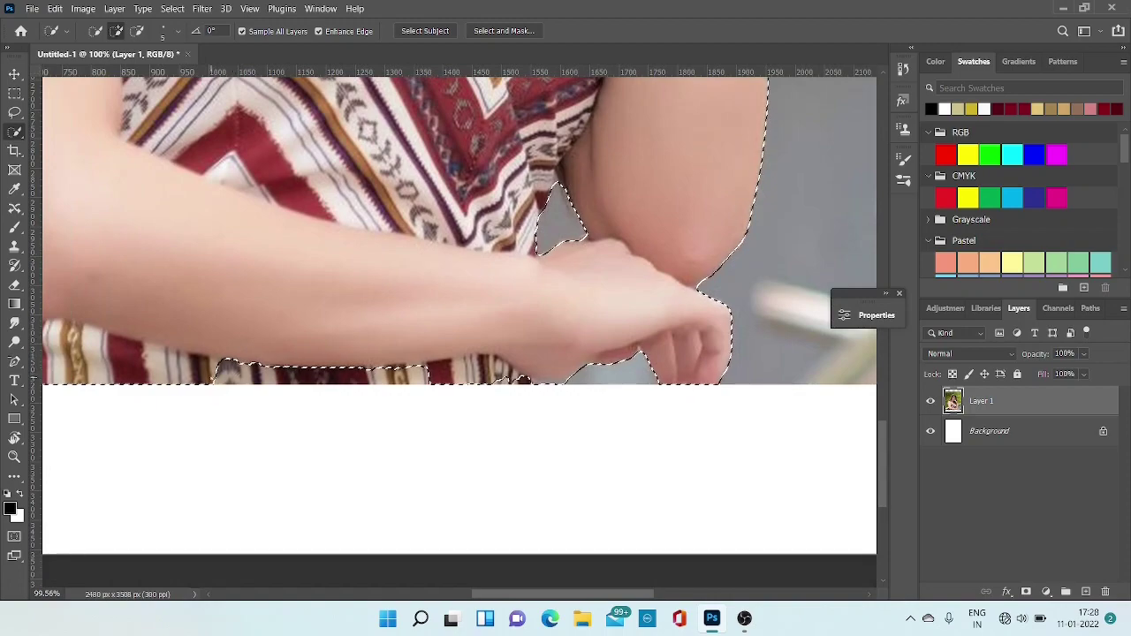
pyautogui.press(']')
pyautogui.press(']')
pyautogui.press(']')
pyautogui.press(']')
pyautogui.press(']')
pyautogui.press(']')
pyautogui.press(']')
pyautogui.press(']')
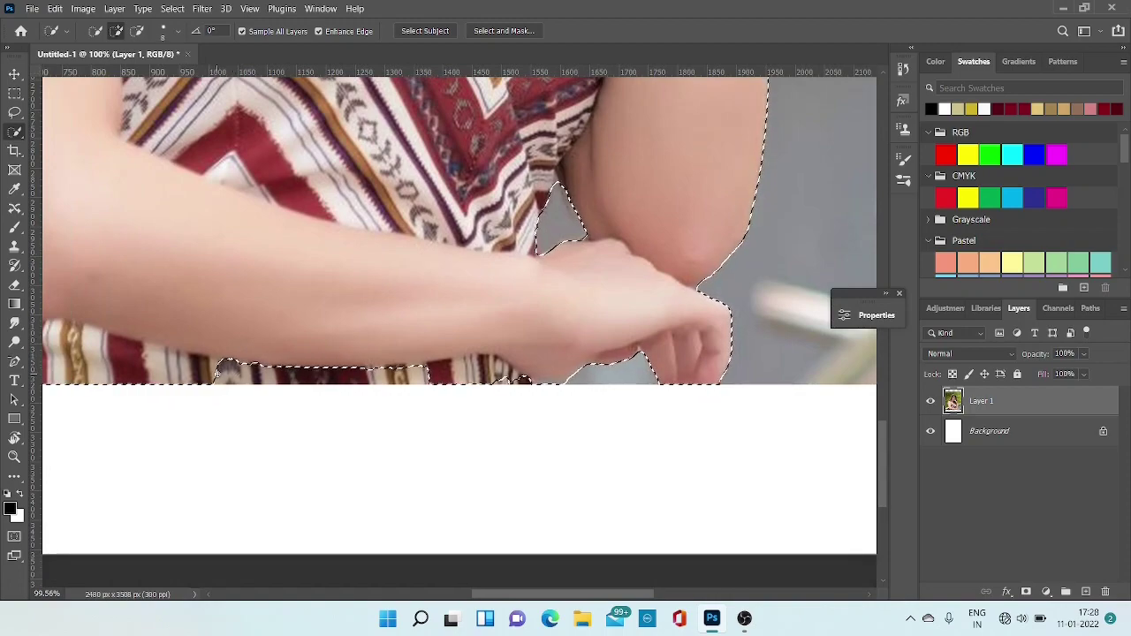
pyautogui.moveTo(221, 371); pyautogui.dragTo(344, 369)
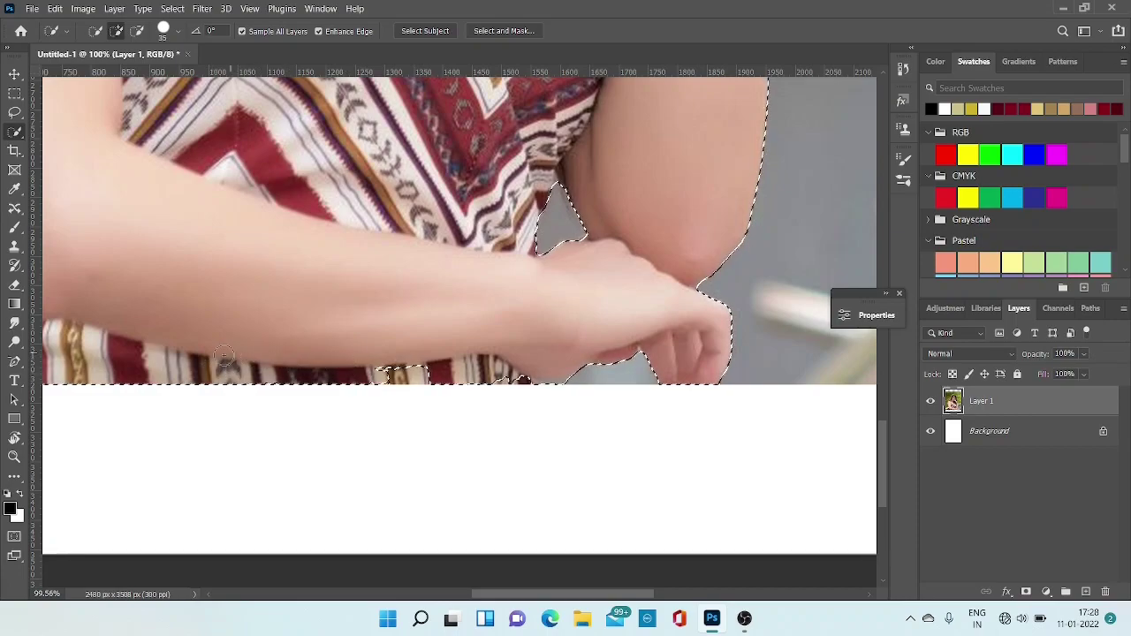
pyautogui.moveTo(276, 364)
pyautogui.mouseDown()
pyautogui.moveTo(514, 374)
pyautogui.moveTo(620, 341)
pyautogui.mouseUp()
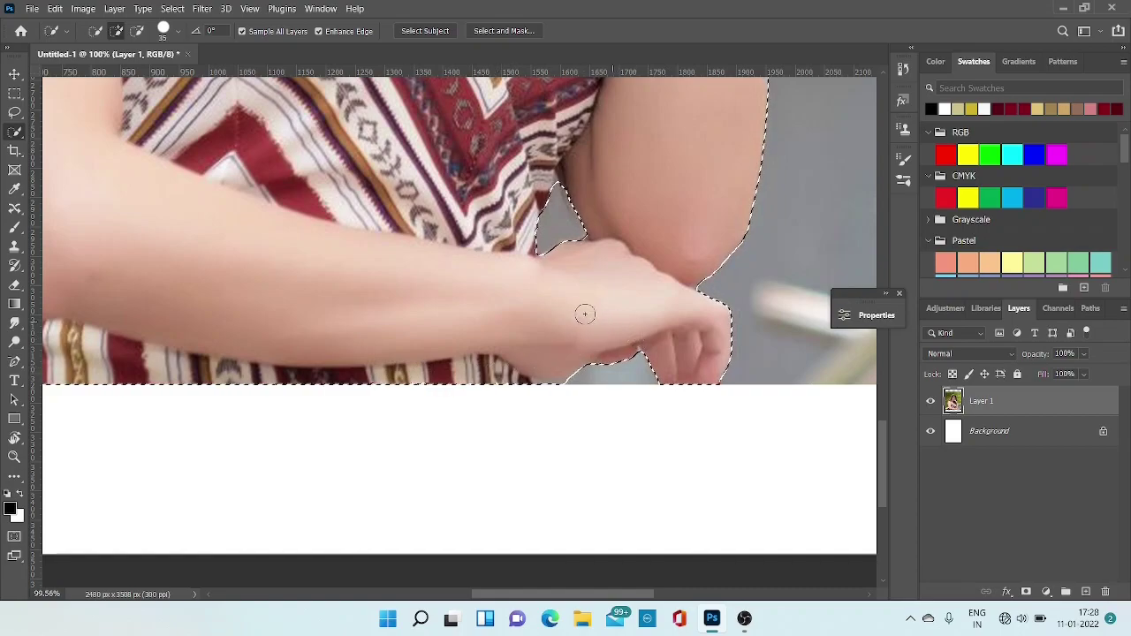
pyautogui.scroll(-8, 219, 338)
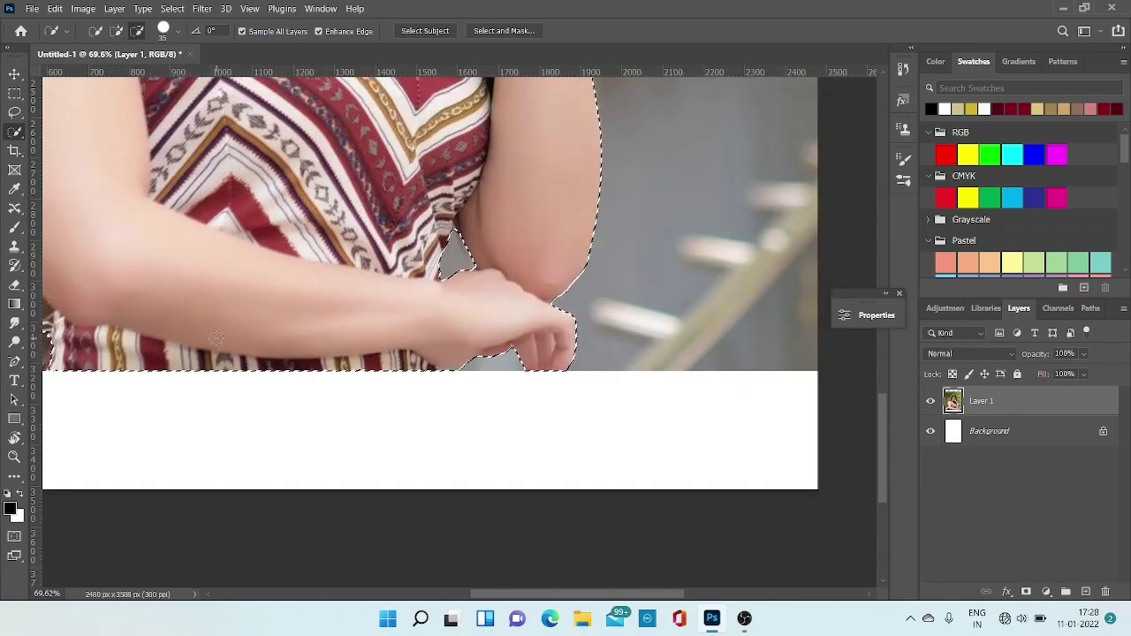
pyautogui.moveTo(160, 274); pyautogui.dragTo(286, 436)
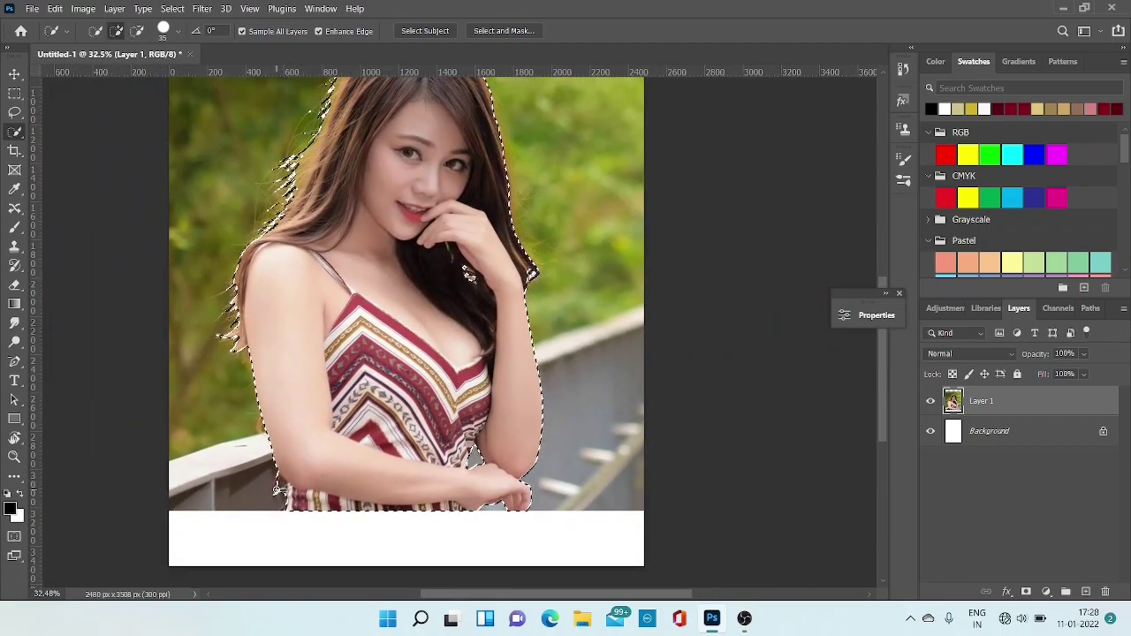
pyautogui.scroll(3, 284, 491)
pyautogui.scroll(-4, 442, 556)
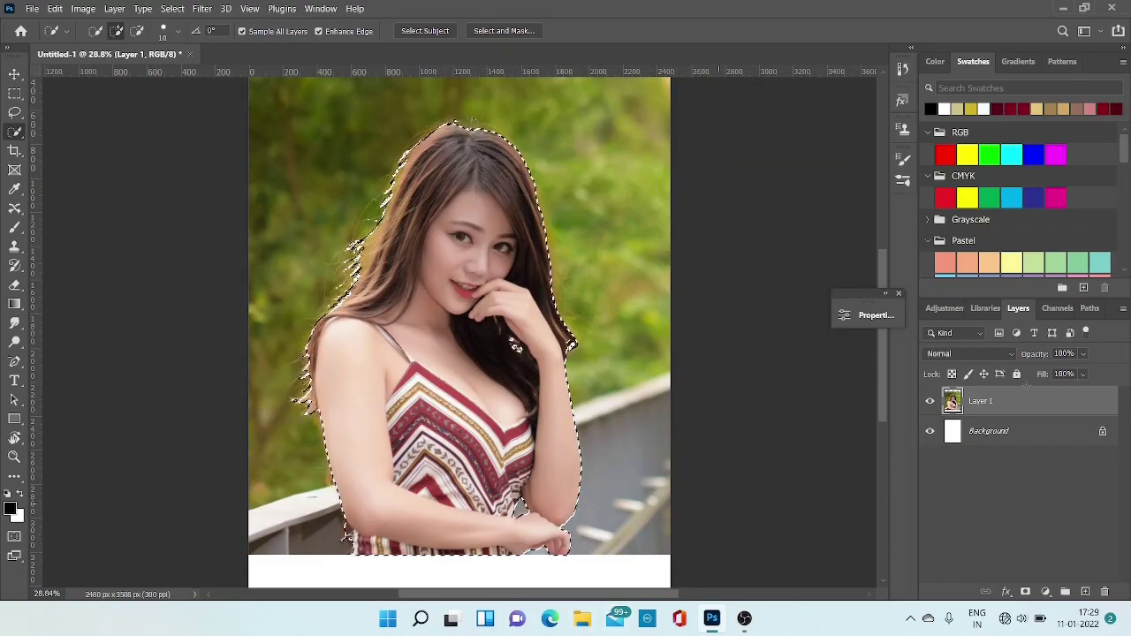
# Turn the selection into a work path and save it as the path 'outline'.
pyautogui.click(1090, 310)
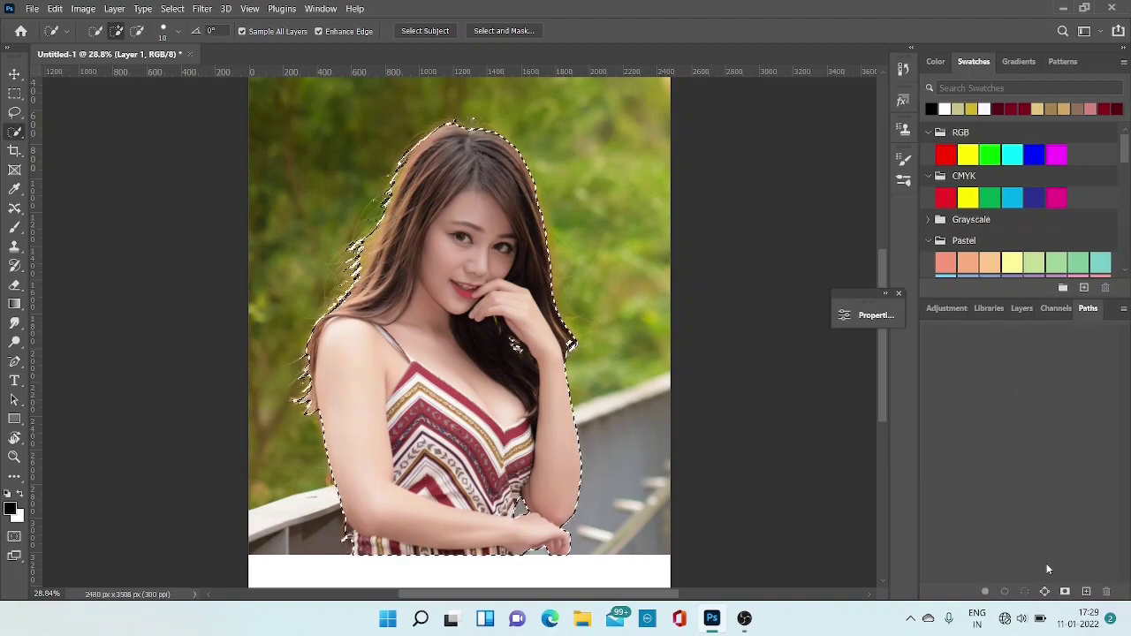
pyautogui.click(1043, 591)
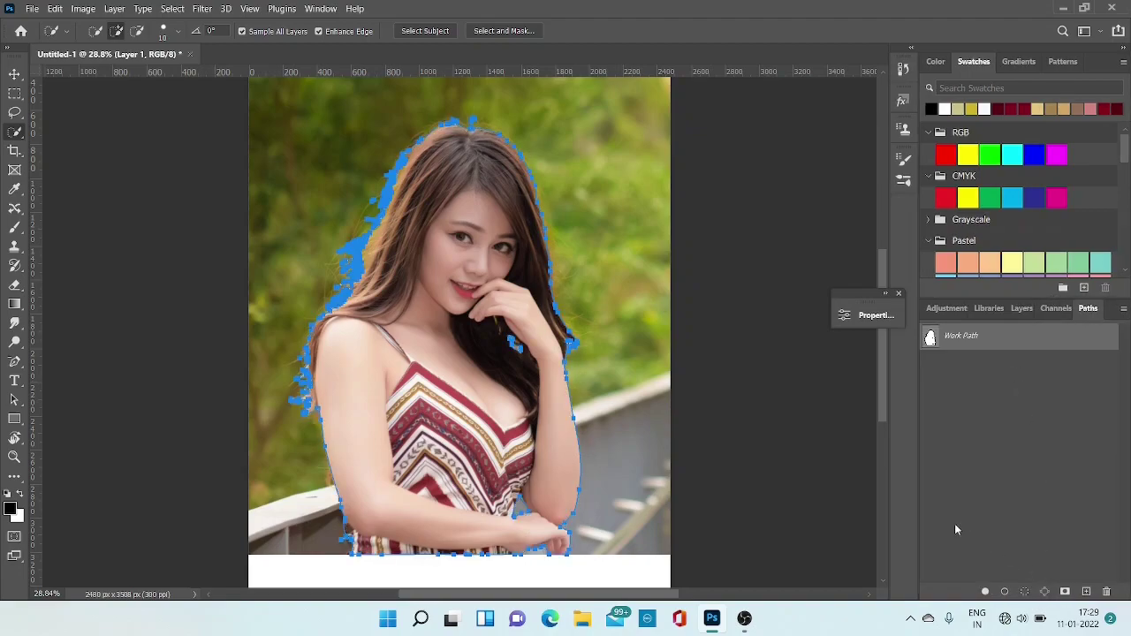
pyautogui.doubleClick(969, 338)
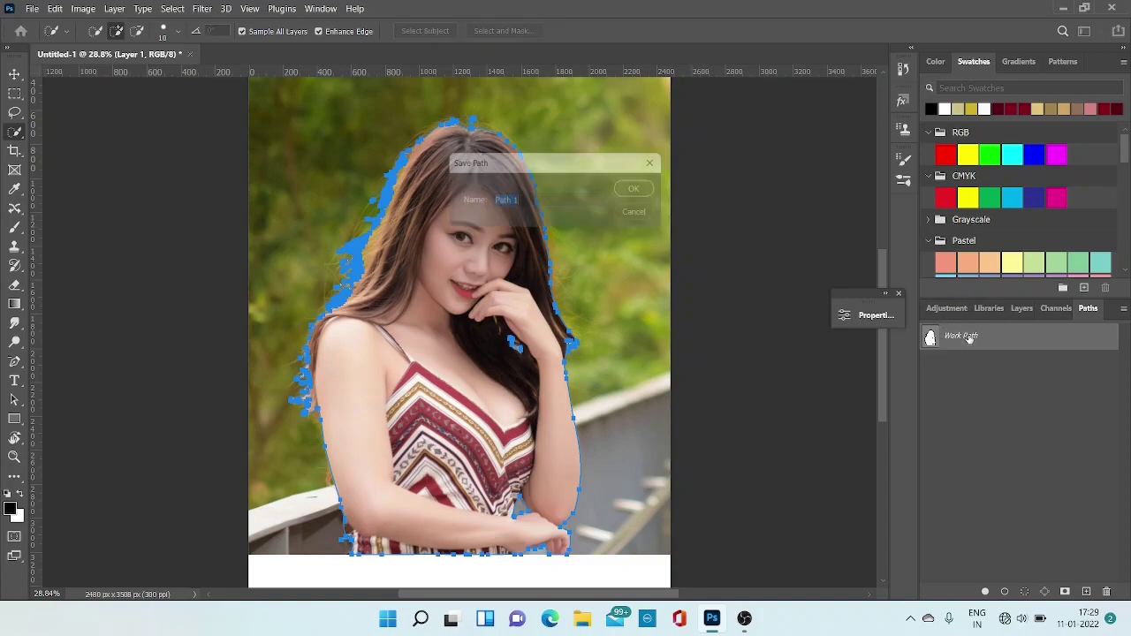
pyautogui.write('ou')
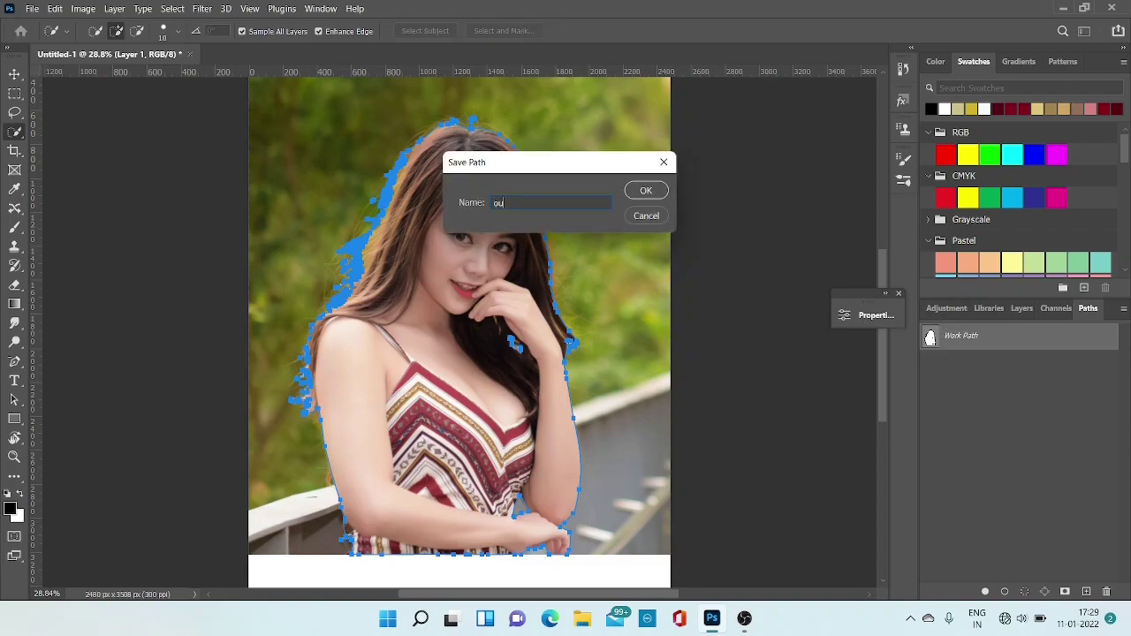
pyautogui.write('tline')
pyautogui.press('Return')
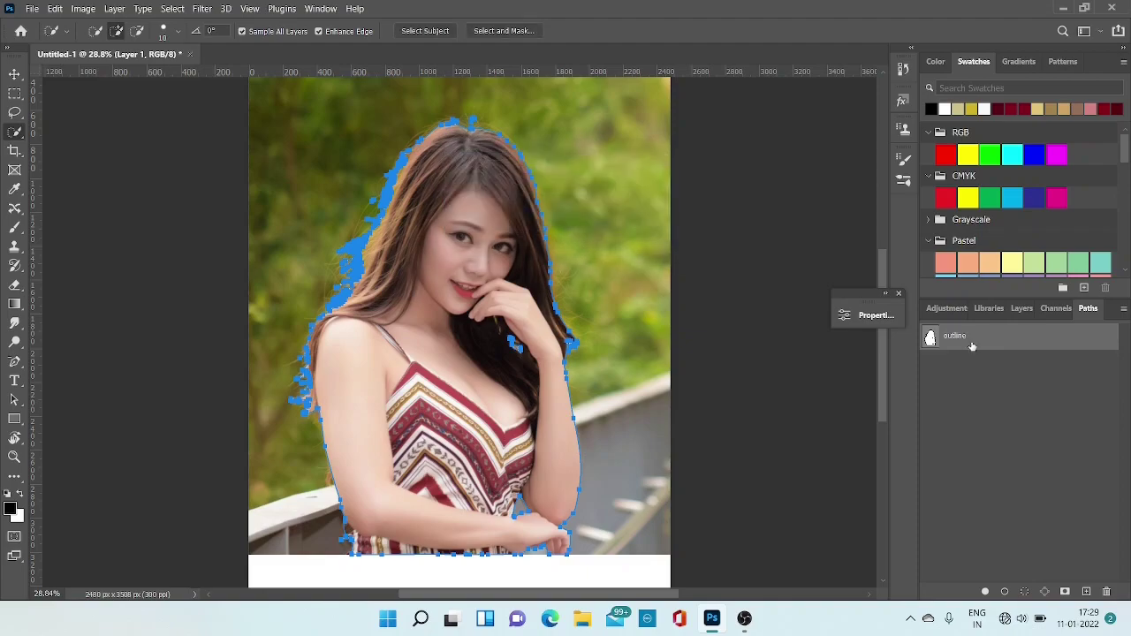
pyautogui.click(1023, 396)
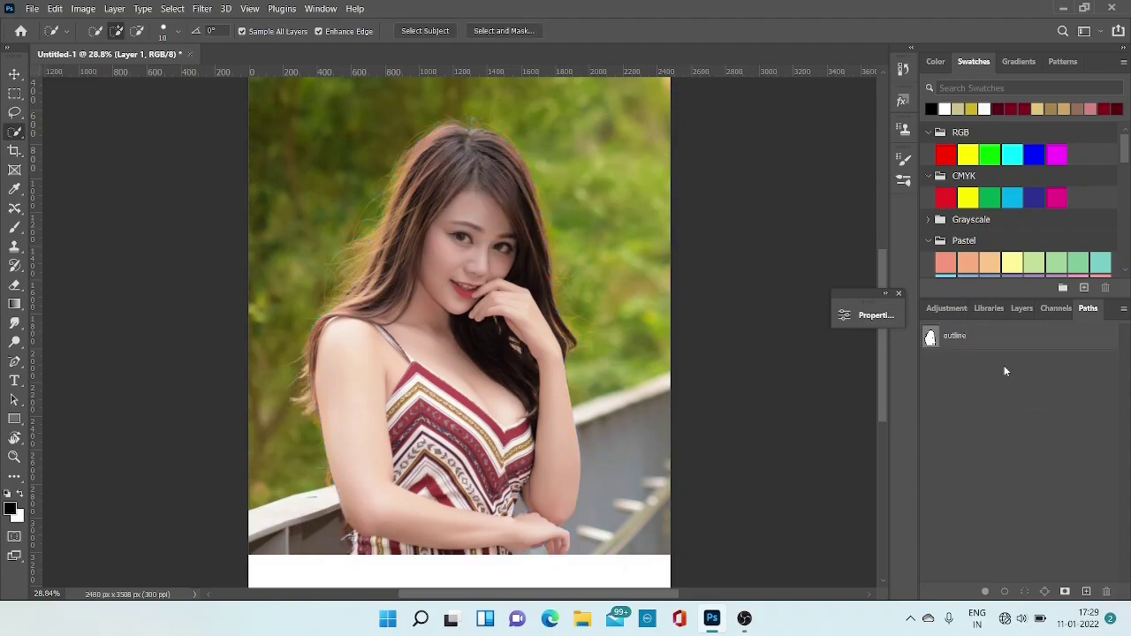
# Duplicate Layer 1 as Layer 1 copy and keep Layer 1 visible.
pyautogui.click(1021, 309)
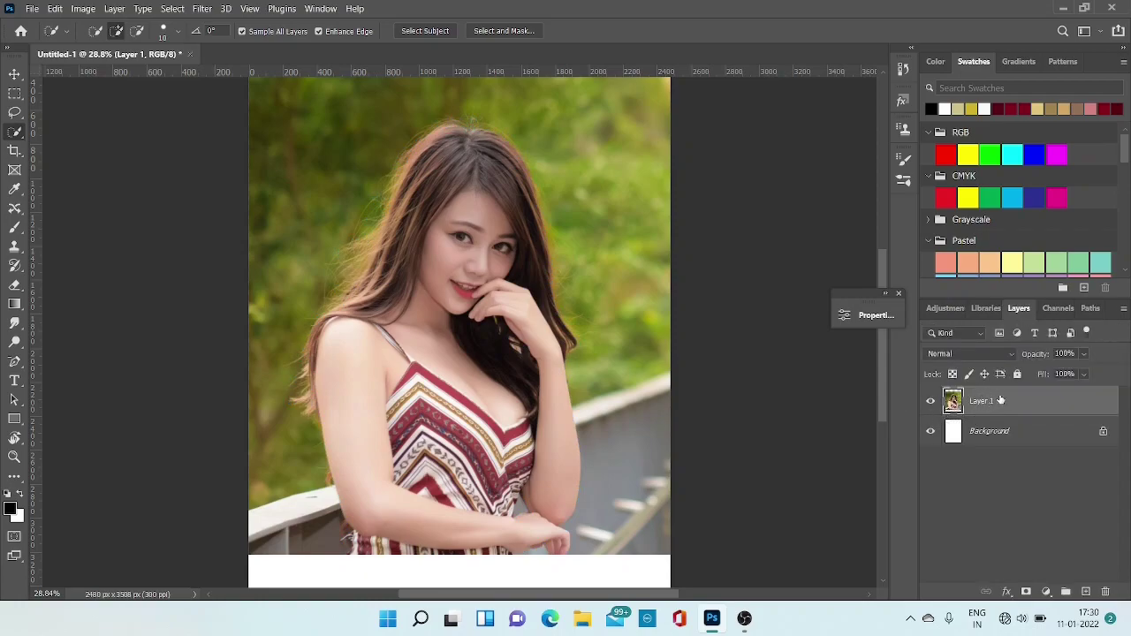
pyautogui.moveTo(1003, 400); pyautogui.dragTo(1085, 593)
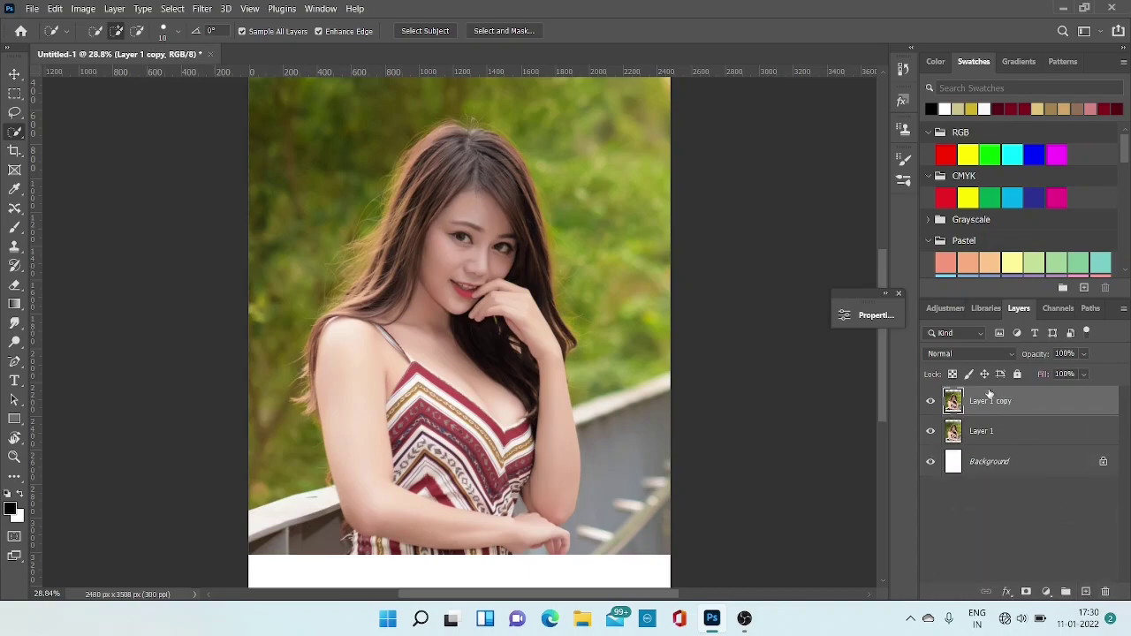
pyautogui.click(931, 432)
# Apply Image > Adjustments > Posterize to Layer 1 copy with Levels set to 8.
pyautogui.click(83, 9)
pyautogui.moveTo(144, 44)
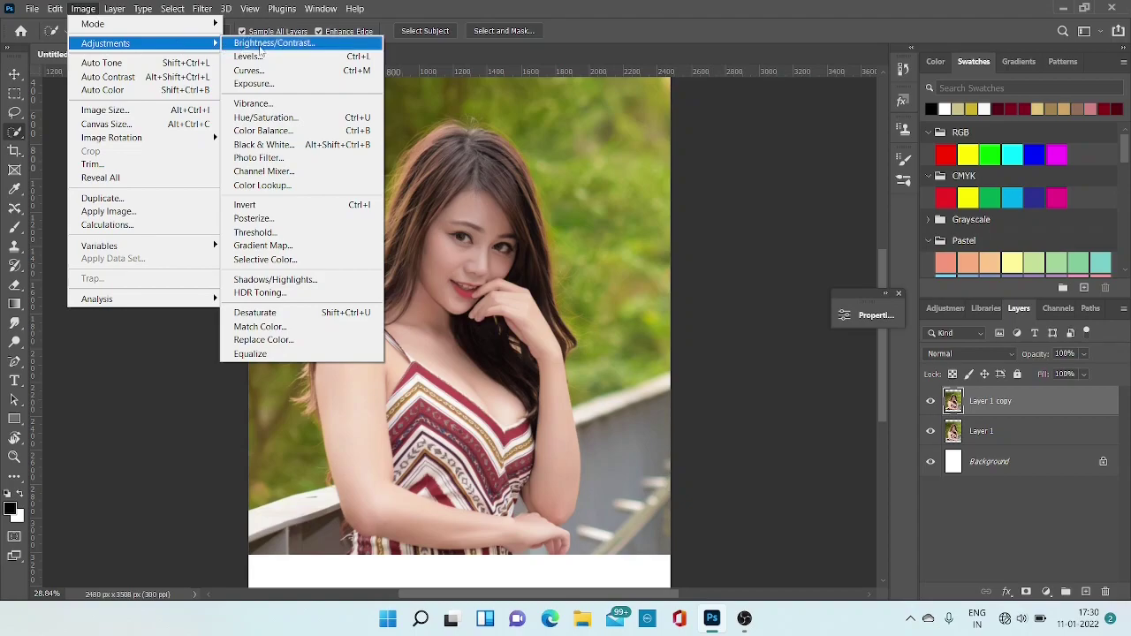
pyautogui.click(249, 219)
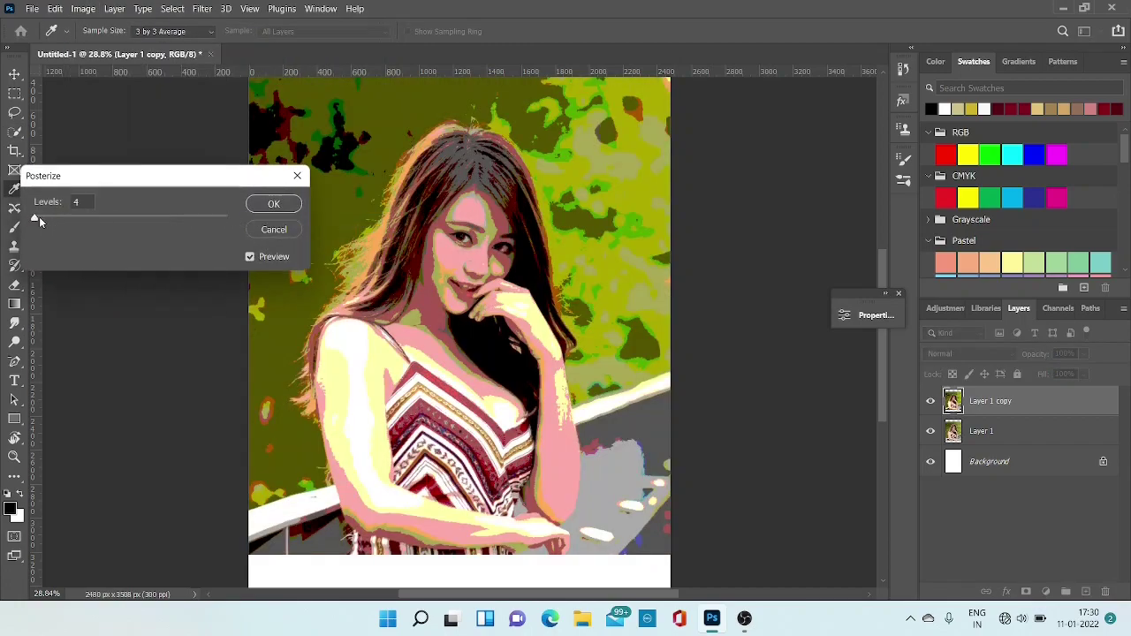
pyautogui.click(38, 220)
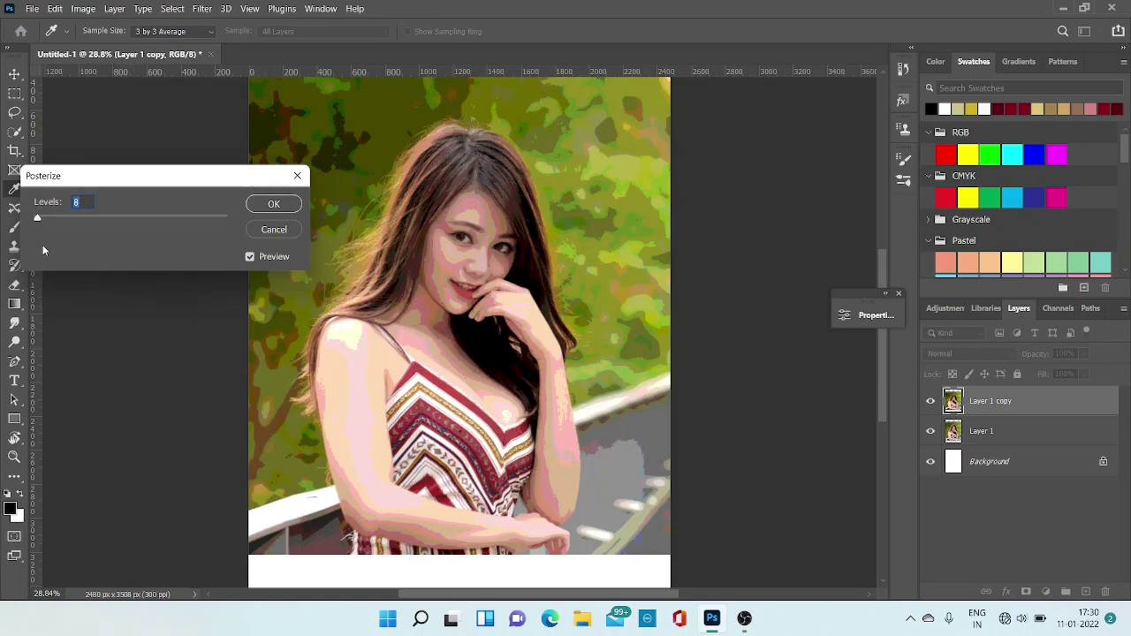
pyautogui.moveTo(39, 220); pyautogui.dragTo(31, 221)
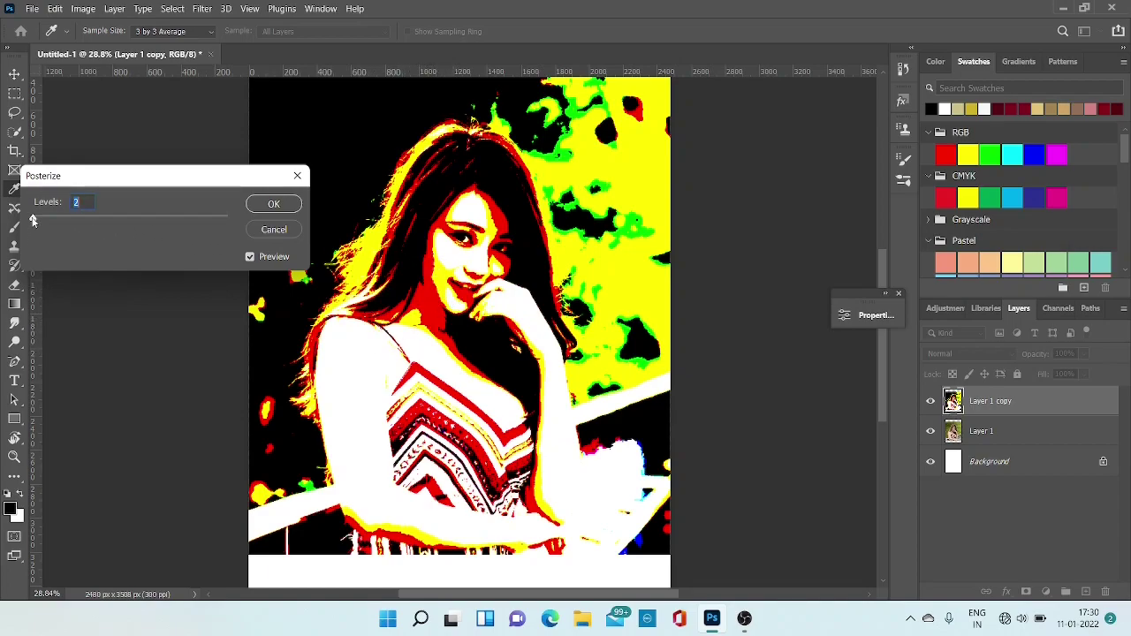
pyautogui.moveTo(33, 220); pyautogui.dragTo(38, 220)
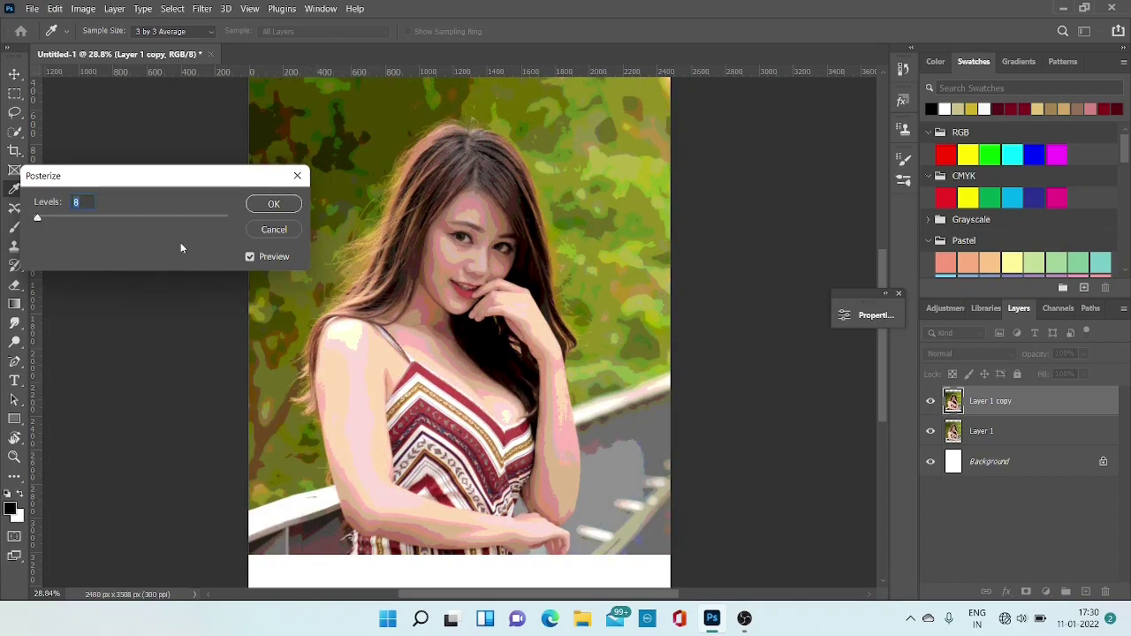
pyautogui.click(262, 206)
pyautogui.press('w')
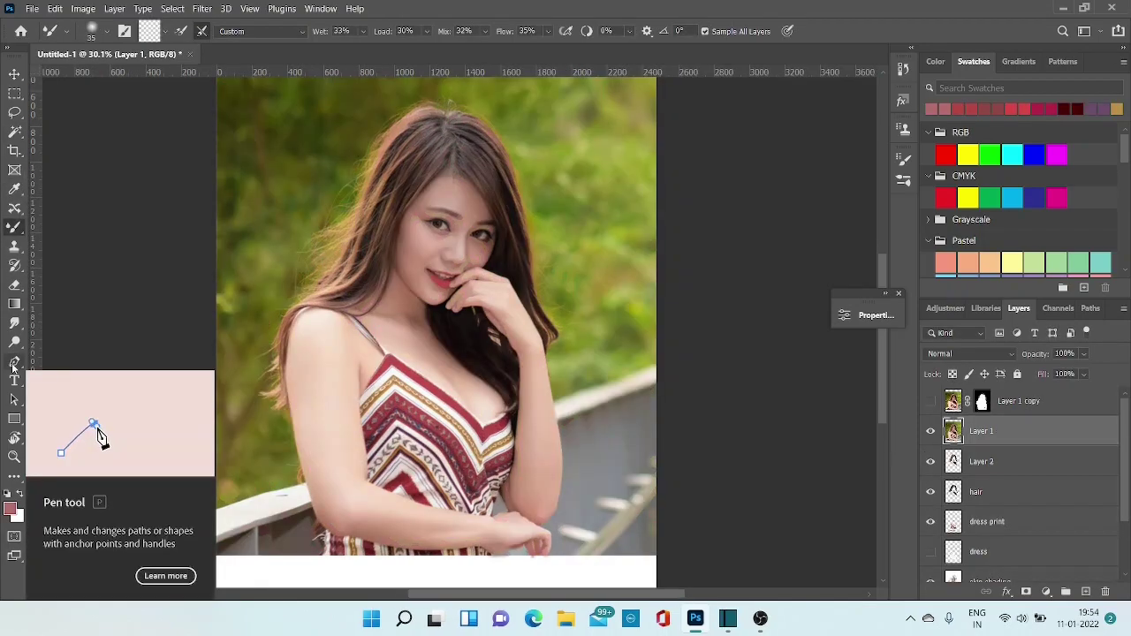
# With the Pen Tool, start the hair path at the crown and curve it down beside the face.
pyautogui.rightClick(14, 363)
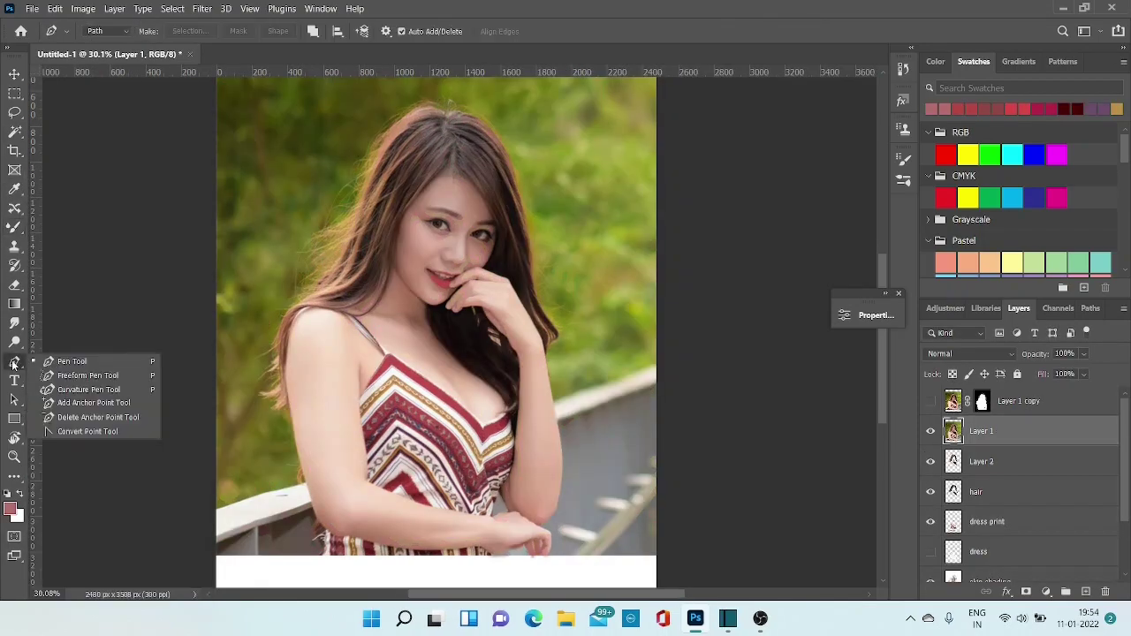
pyautogui.click(76, 362)
pyautogui.scroll(3, 359, 300)
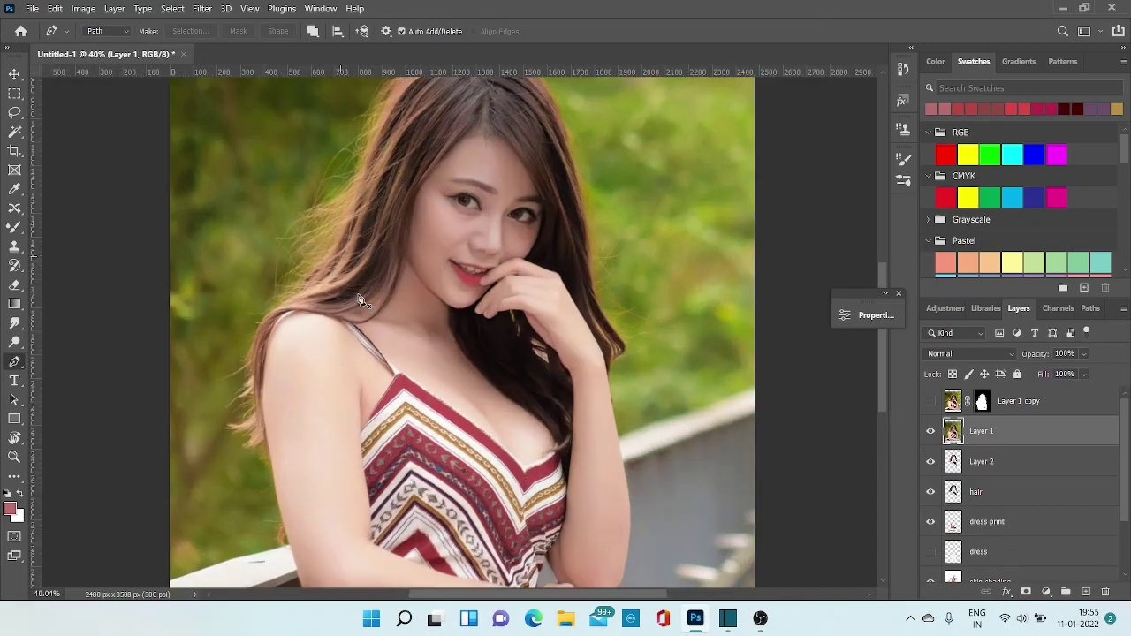
pyautogui.moveTo(404, 296); pyautogui.dragTo(336, 346)
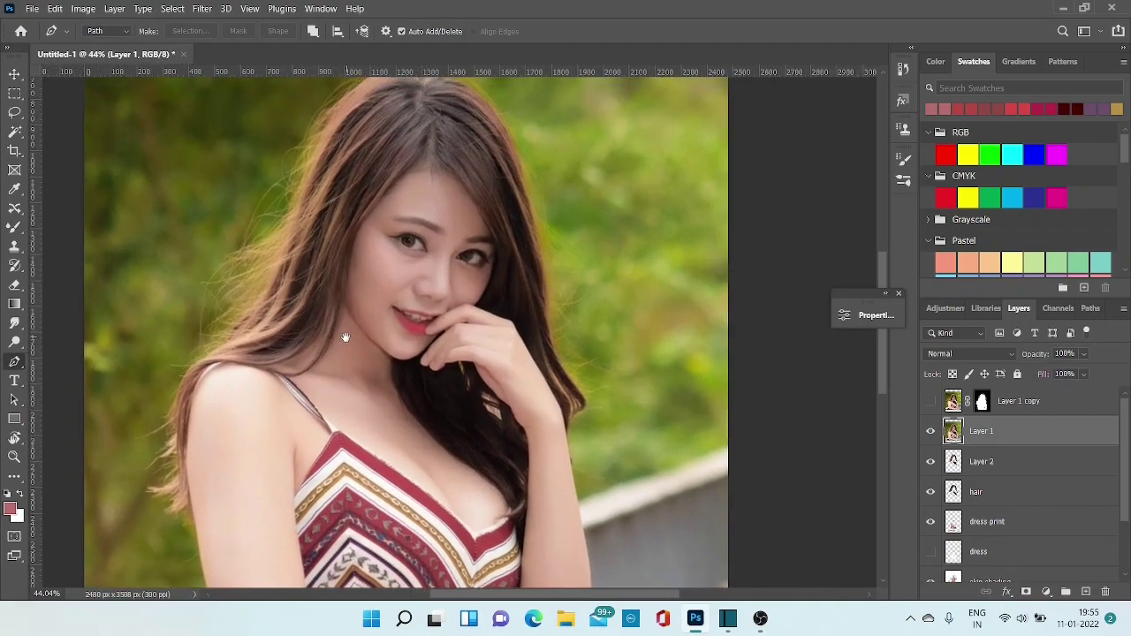
pyautogui.click(424, 157)
pyautogui.moveTo(353, 247); pyautogui.dragTo(341, 289)
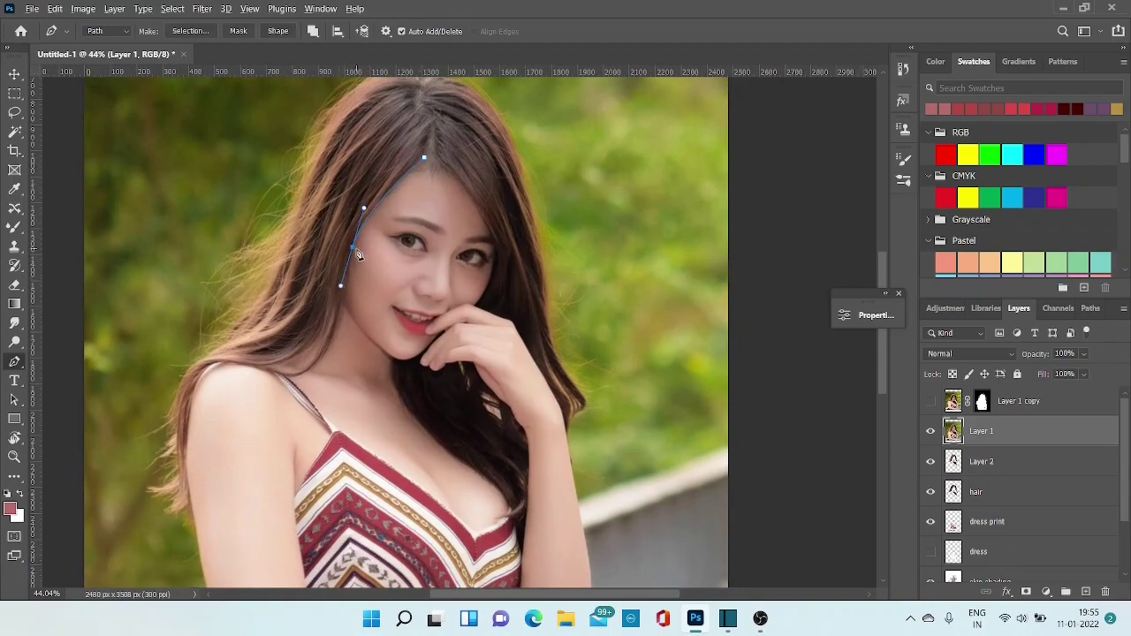
pyautogui.moveTo(326, 351); pyautogui.dragTo(355, 397)
pyautogui.scroll(5, 319, 362)
pyautogui.moveTo(475, 213); pyautogui.dragTo(526, 117)
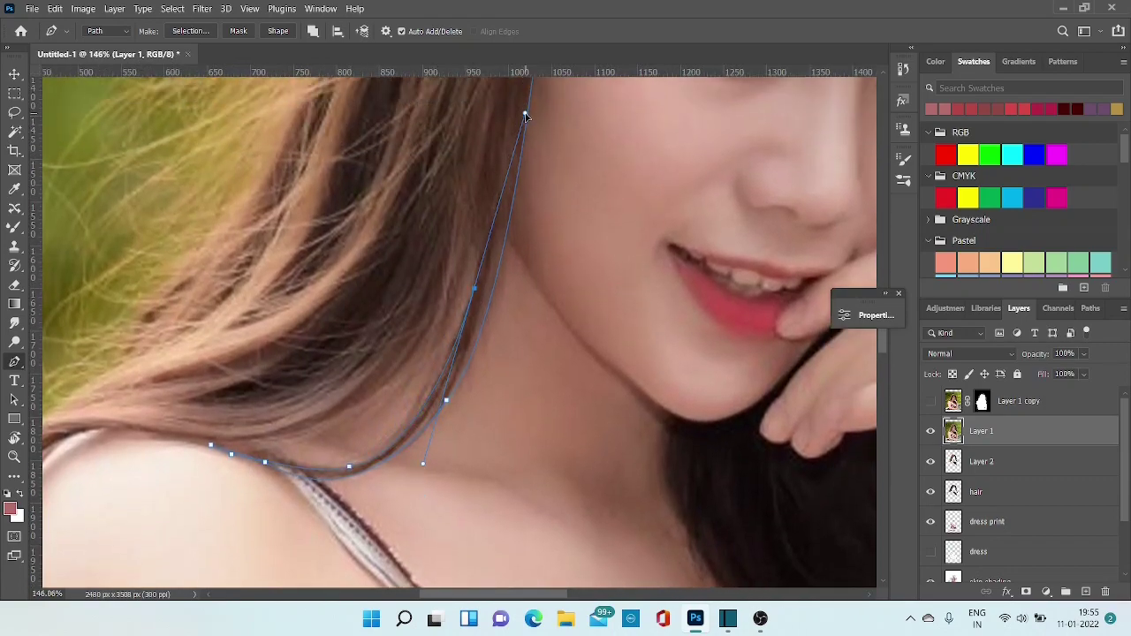
pyautogui.click(476, 290)
# Continue the path across the top of the shoulder and down the outer hair edge.
pyautogui.click(291, 439)
pyautogui.moveTo(124, 430); pyautogui.dragTo(67, 408)
pyautogui.scroll(-5, 129, 435)
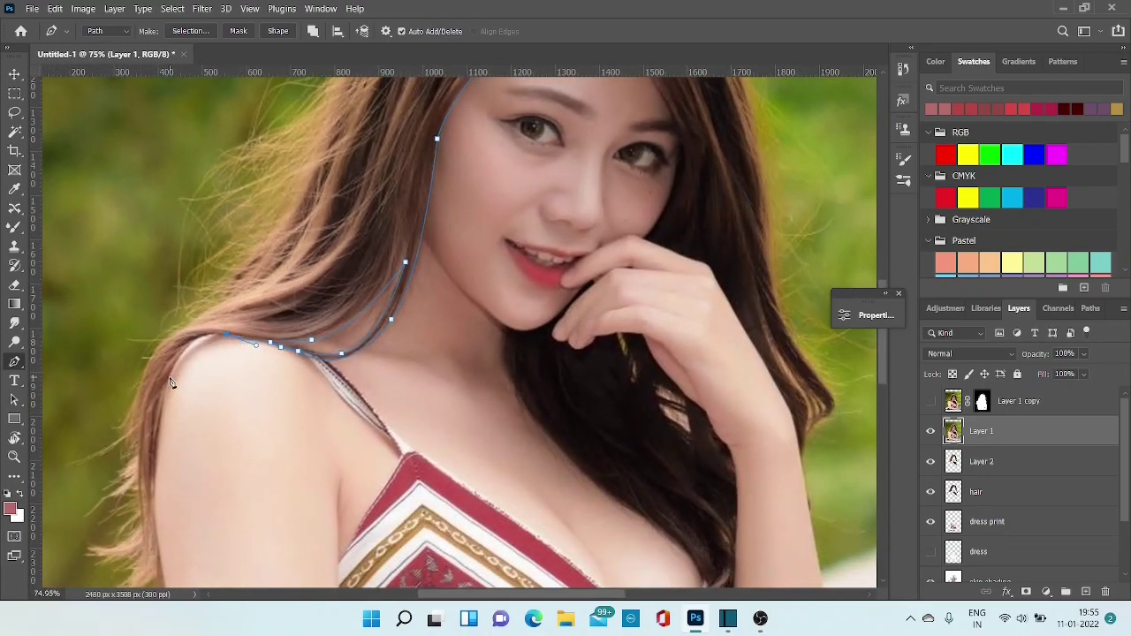
pyautogui.click(167, 380)
pyautogui.scroll(-3, 159, 415)
pyautogui.click(161, 418)
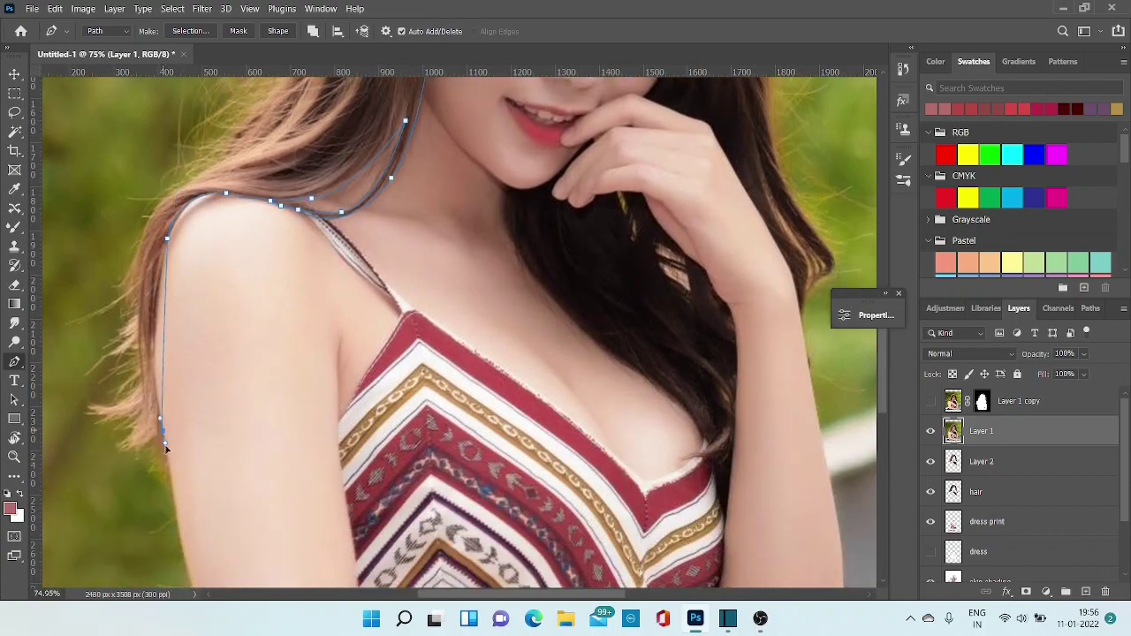
pyautogui.moveTo(165, 448); pyautogui.dragTo(172, 501)
pyautogui.scroll(-5, 95, 500)
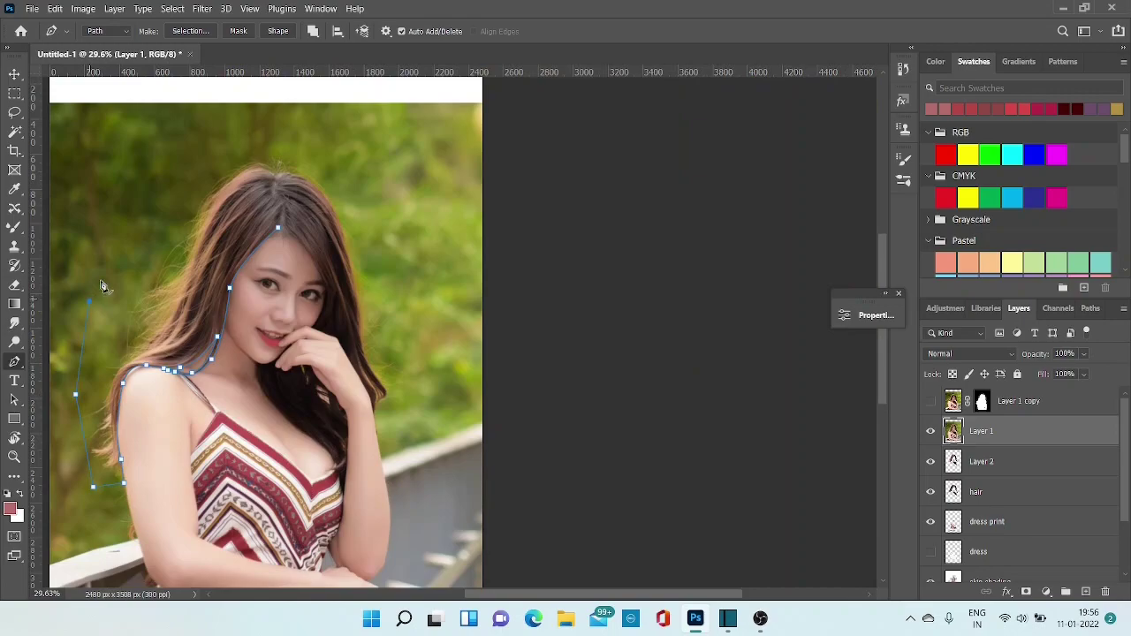
# Extend the path up the left side, over the head and down the right hair edge.
pyautogui.click(135, 218)
pyautogui.click(204, 154)
pyautogui.click(287, 135)
pyautogui.click(361, 188)
pyautogui.click(396, 286)
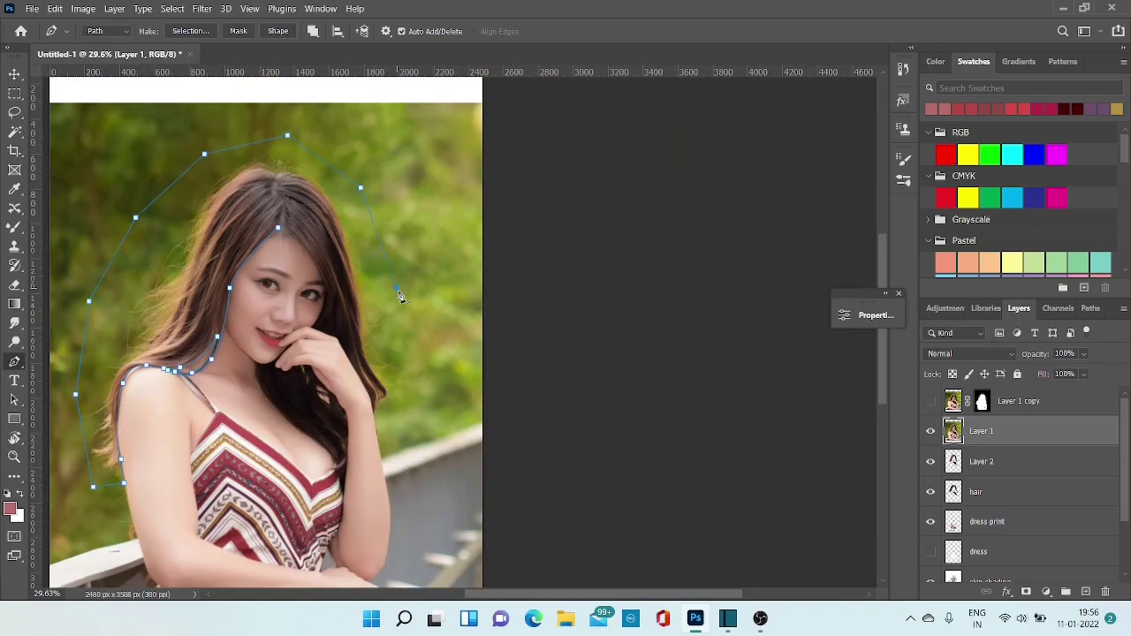
pyautogui.click(401, 400)
pyautogui.click(382, 441)
pyautogui.scroll(3, 379, 433)
pyautogui.scroll(2, 377, 415)
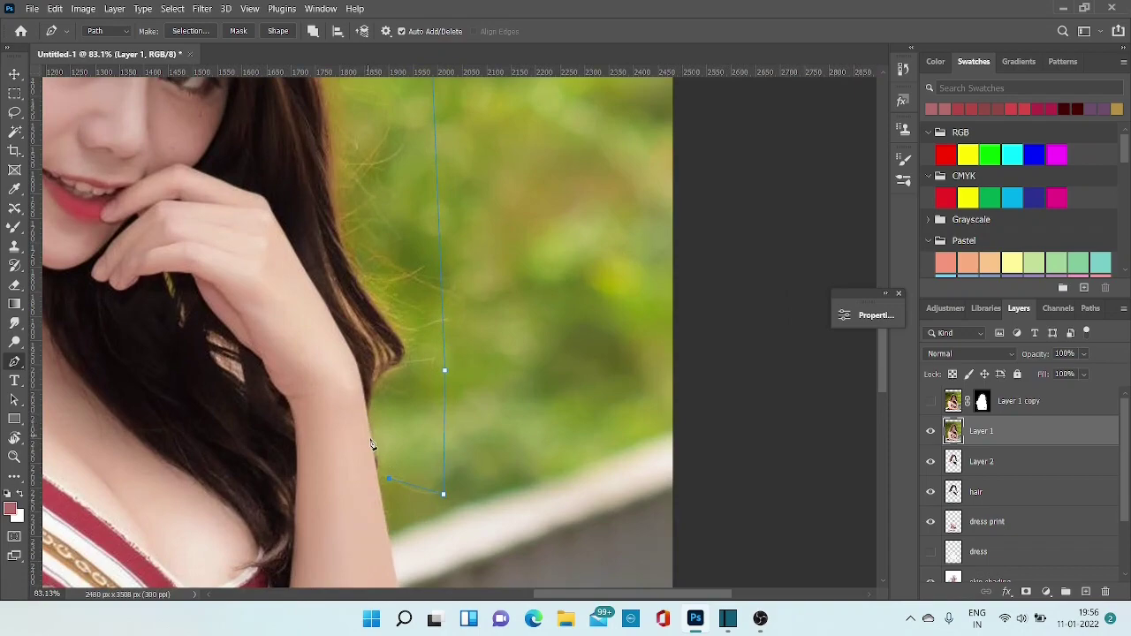
# Trace back up the inner hair edge beside the face to the forehead parting.
pyautogui.click(372, 415)
pyautogui.moveTo(360, 370); pyautogui.dragTo(356, 352)
pyautogui.click(311, 271)
pyautogui.click(277, 220)
pyautogui.moveTo(238, 188); pyautogui.dragTo(212, 188)
pyautogui.hotkey('ctrl', 'z')
pyautogui.click(187, 165)
pyautogui.scroll(-1, 195, 172)
pyautogui.scroll(4, 194, 173)
pyautogui.moveTo(287, 368); pyautogui.dragTo(281, 325)
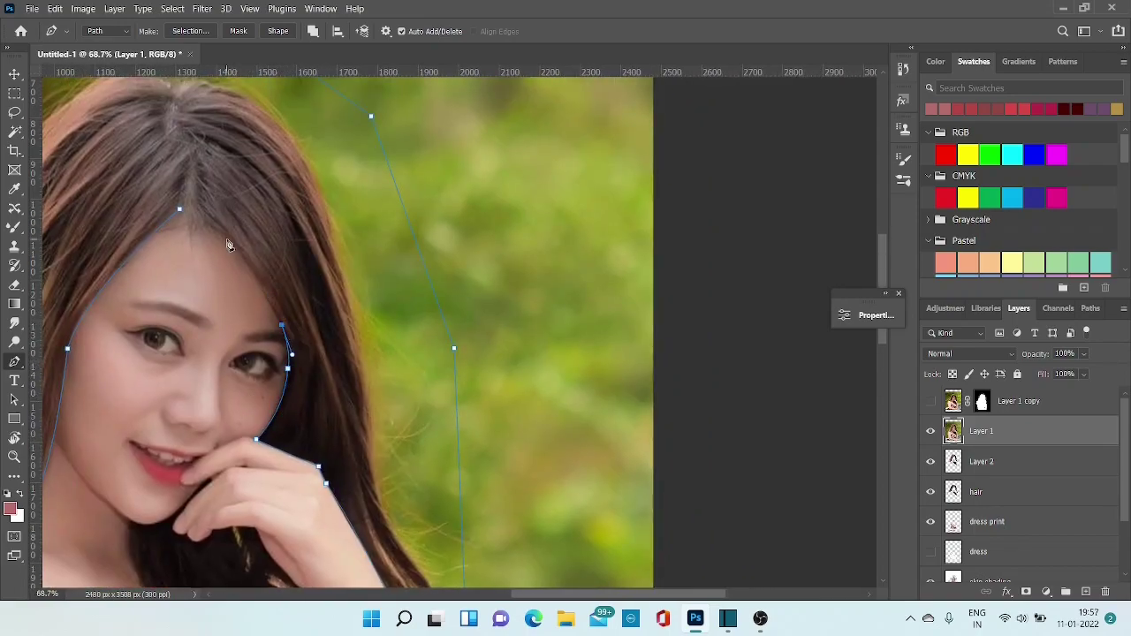
pyautogui.moveTo(200, 218)
pyautogui.mouseDown()
pyautogui.moveTo(193, 187)
pyautogui.moveTo(179, 217)
pyautogui.mouseUp()
# Zoom out to show the whole photo with the hair path over it.
pyautogui.scroll(-5, 180, 216)
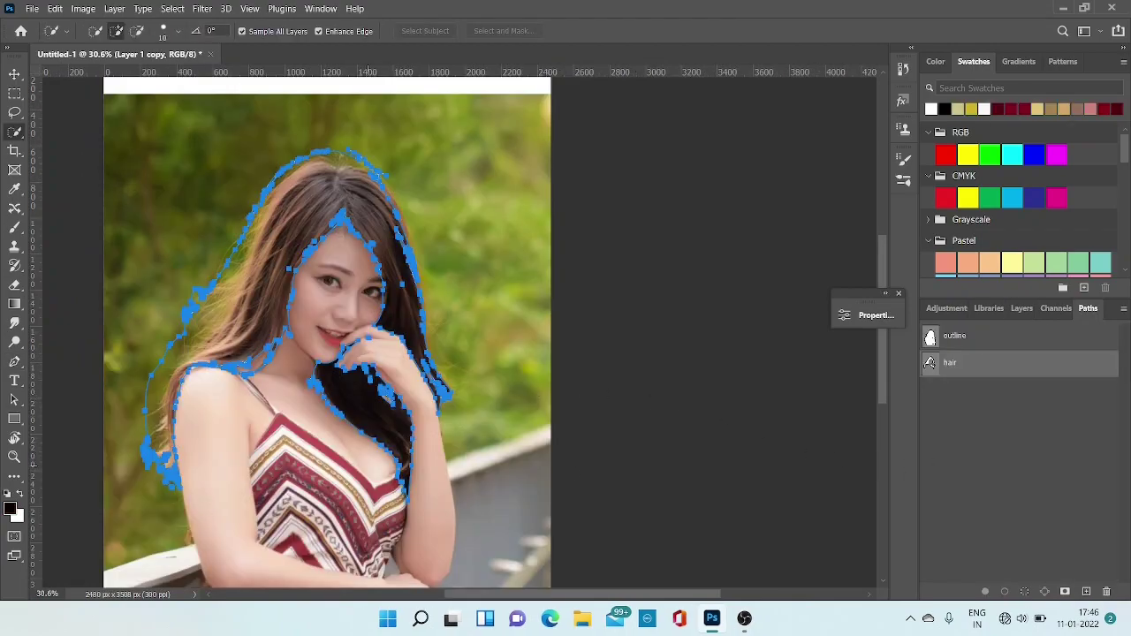
# Create a new layer and rename it 'hair'.
pyautogui.click(1019, 308)
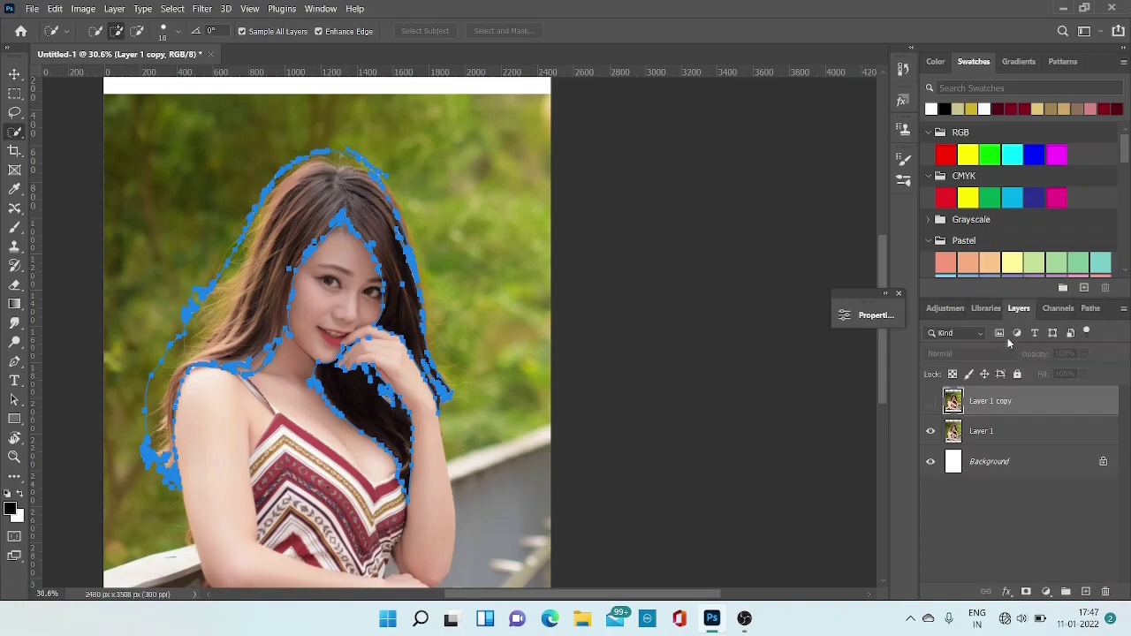
pyautogui.click(1085, 591)
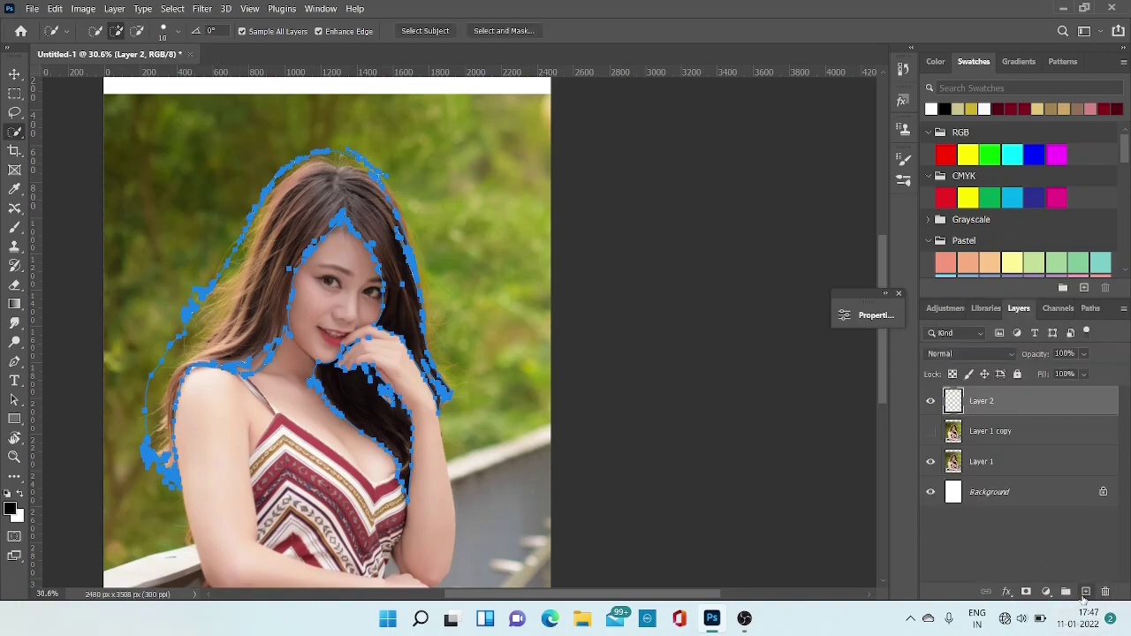
pyautogui.doubleClick(982, 402)
pyautogui.write('hair')
pyautogui.press('Return')
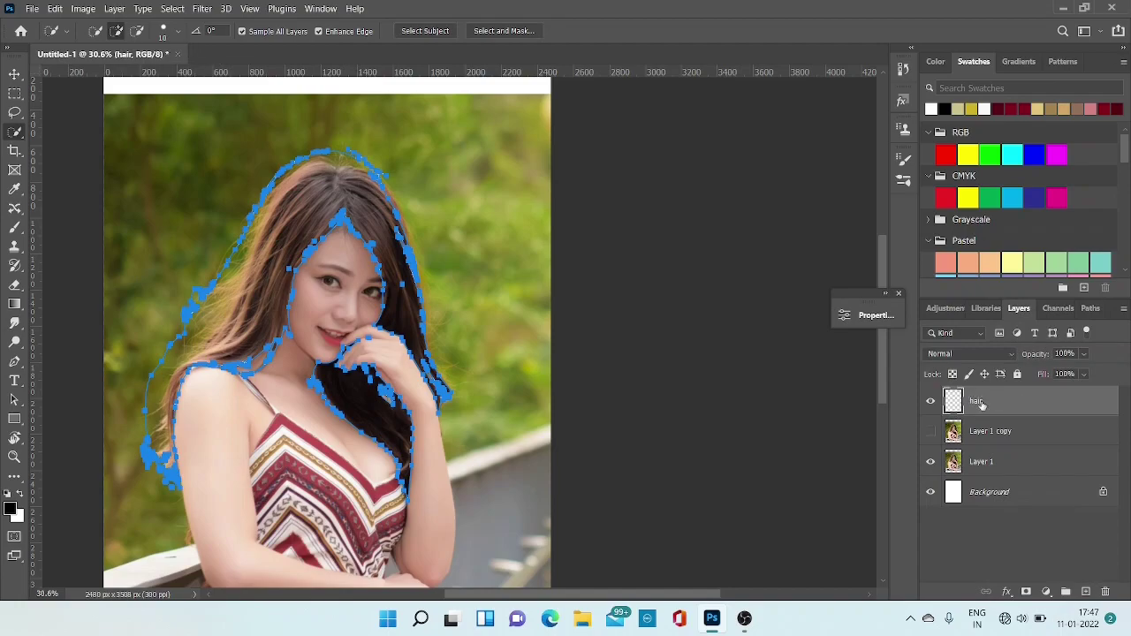
# Set the foreground colour to the hair brown #574847 and show Layer 1 copy.
pyautogui.click(10, 510)
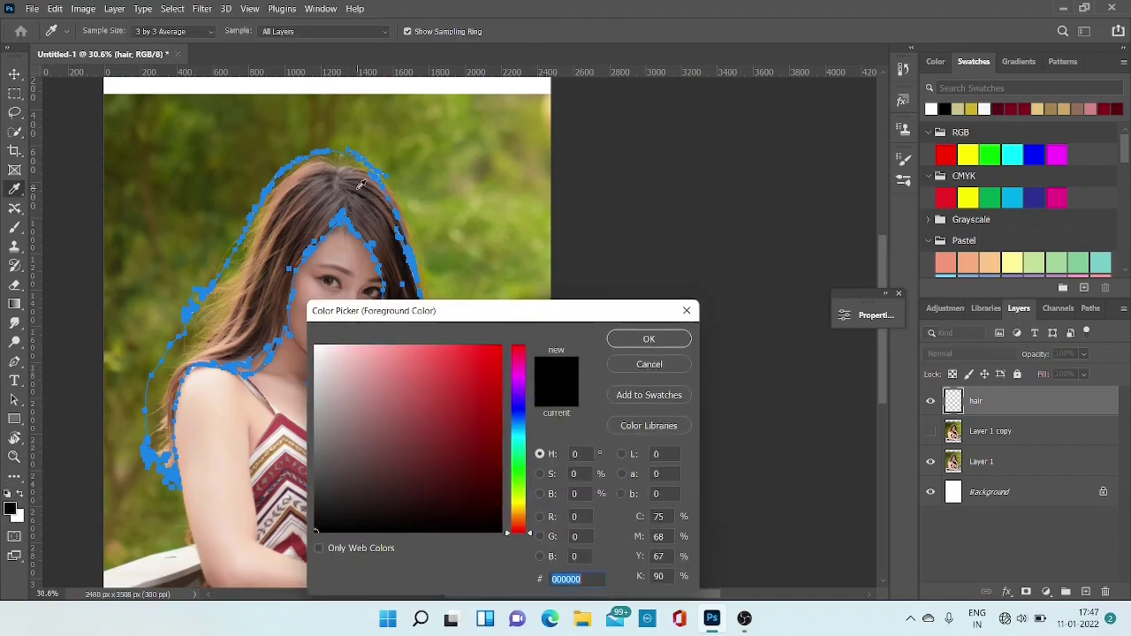
pyautogui.click(361, 184)
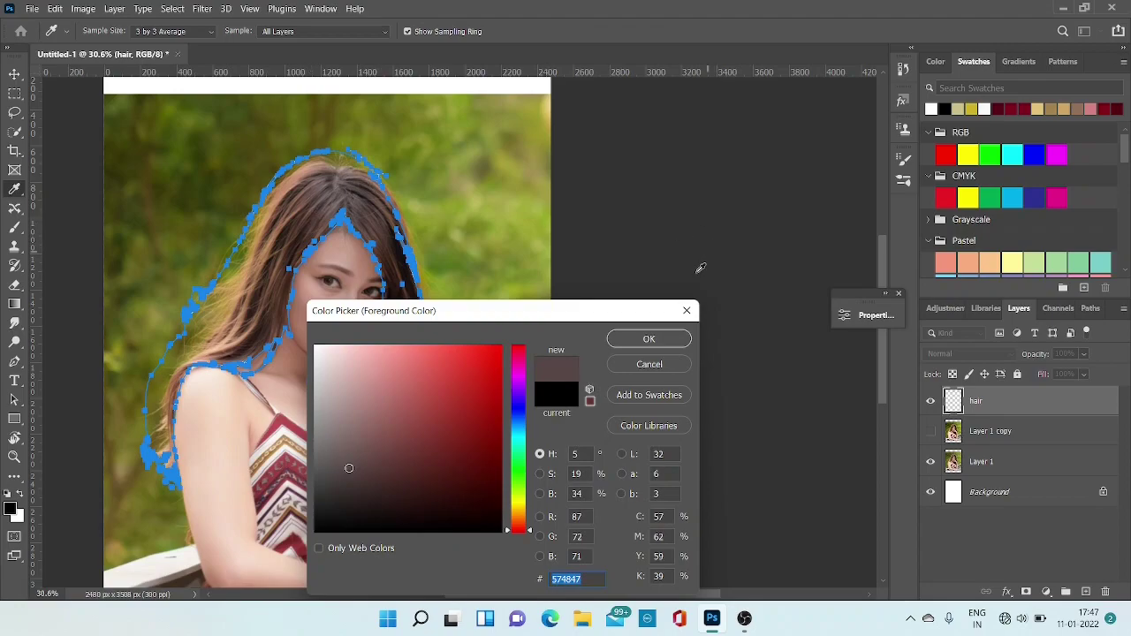
pyautogui.click(648, 339)
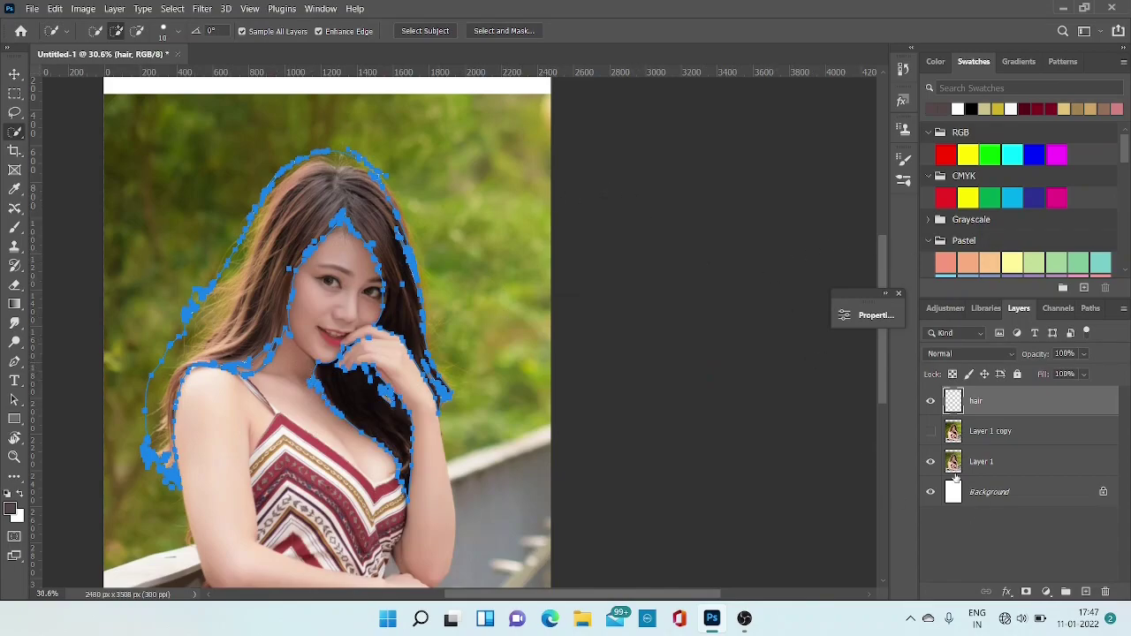
pyautogui.click(930, 431)
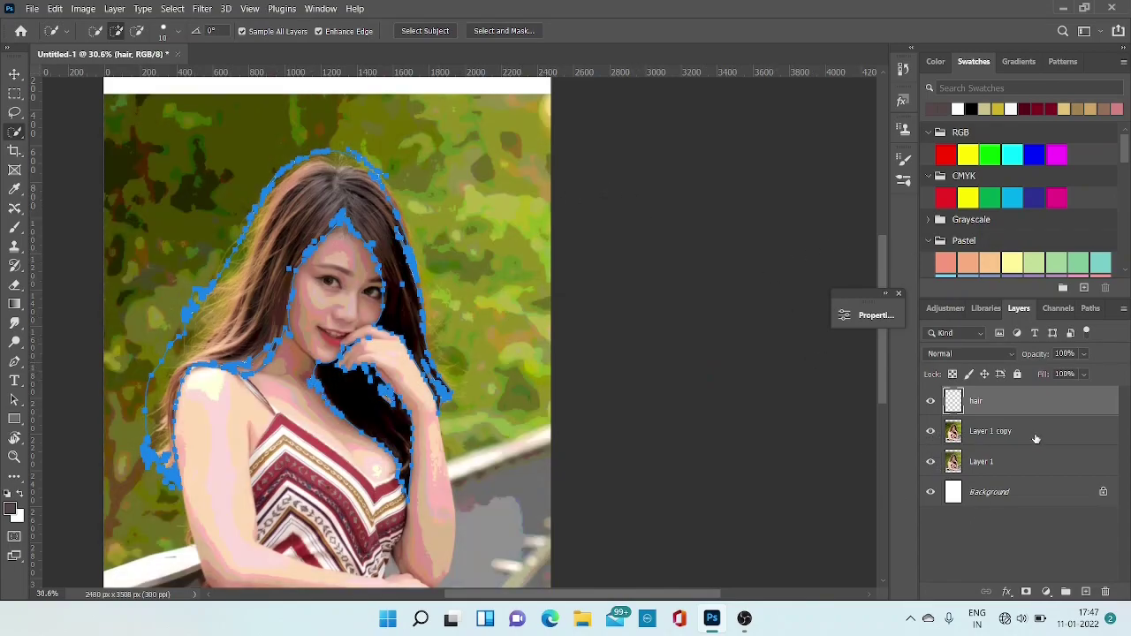
# Try sampling other hair shades, then cancel to keep #574847 as the foreground colour.
pyautogui.scroll(5, 366, 217)
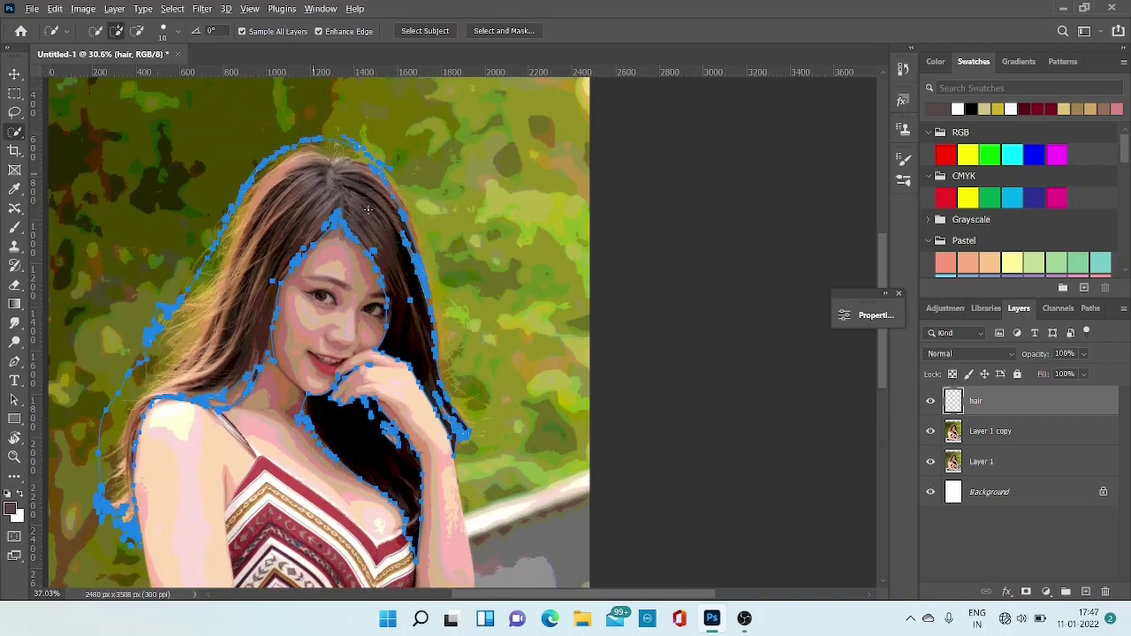
pyautogui.scroll(-3, 365, 212)
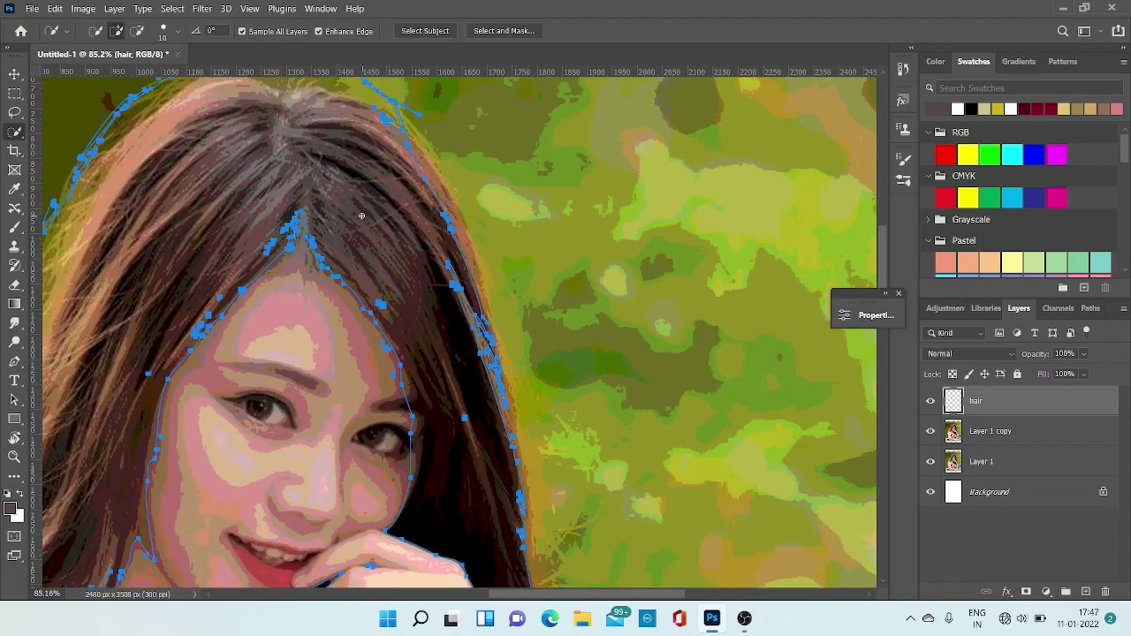
pyautogui.scroll(-1, 361, 216)
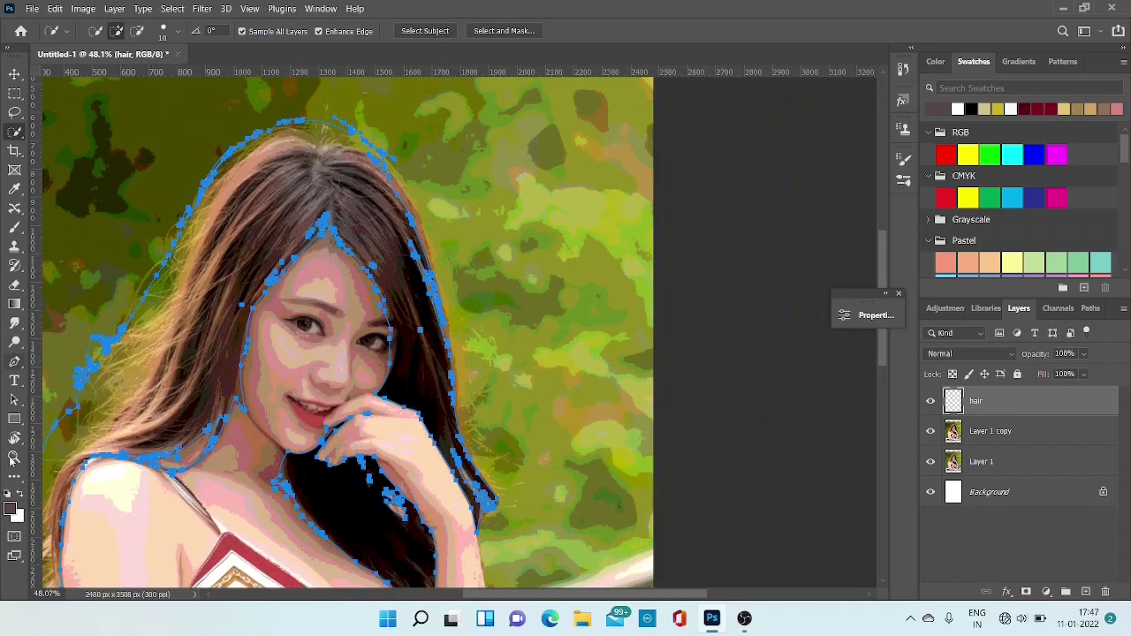
pyautogui.click(10, 509)
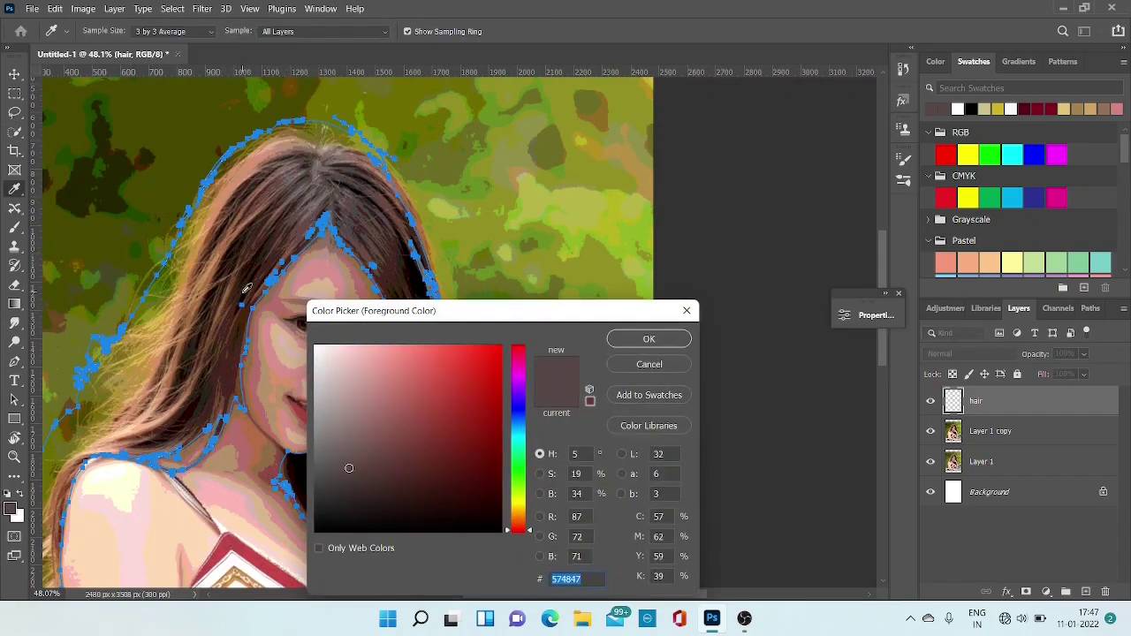
pyautogui.click(309, 220)
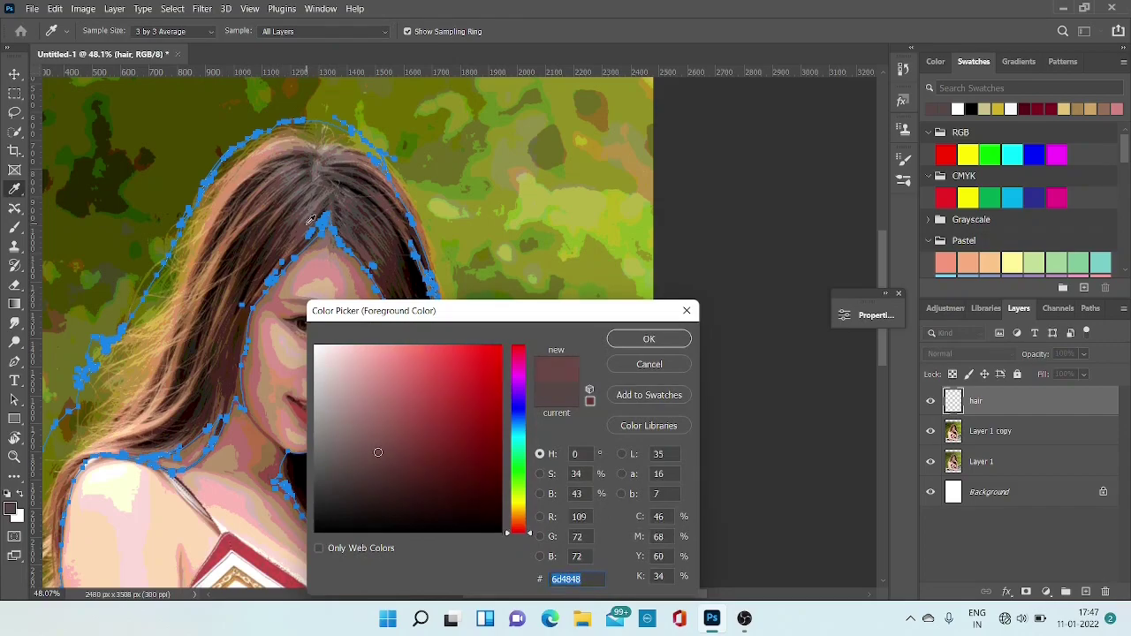
pyautogui.click(351, 174)
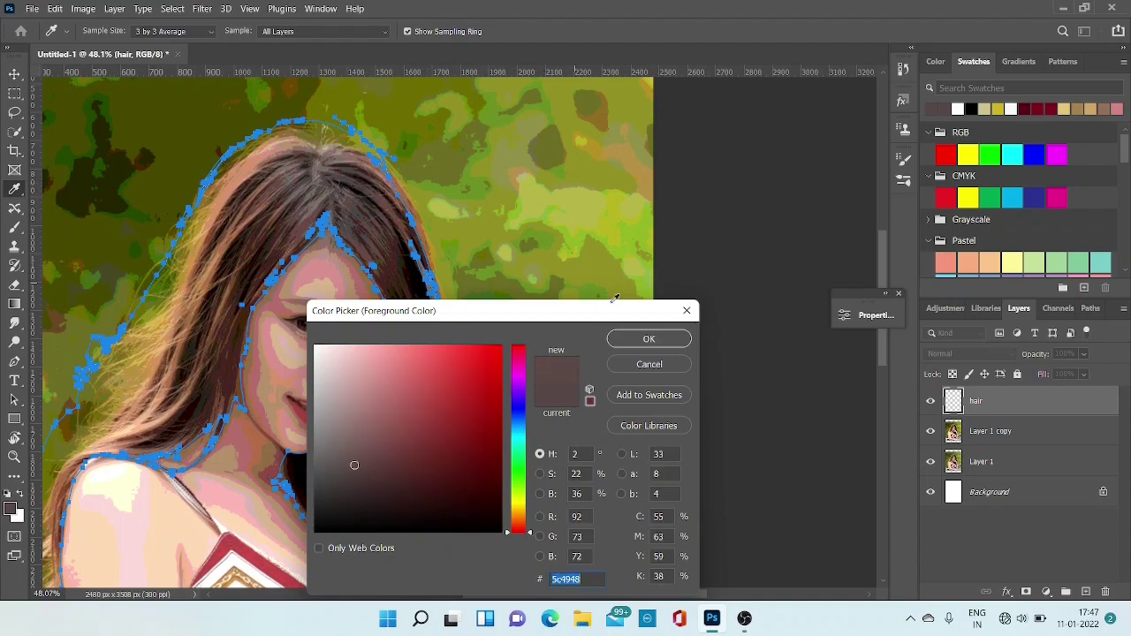
pyautogui.click(648, 364)
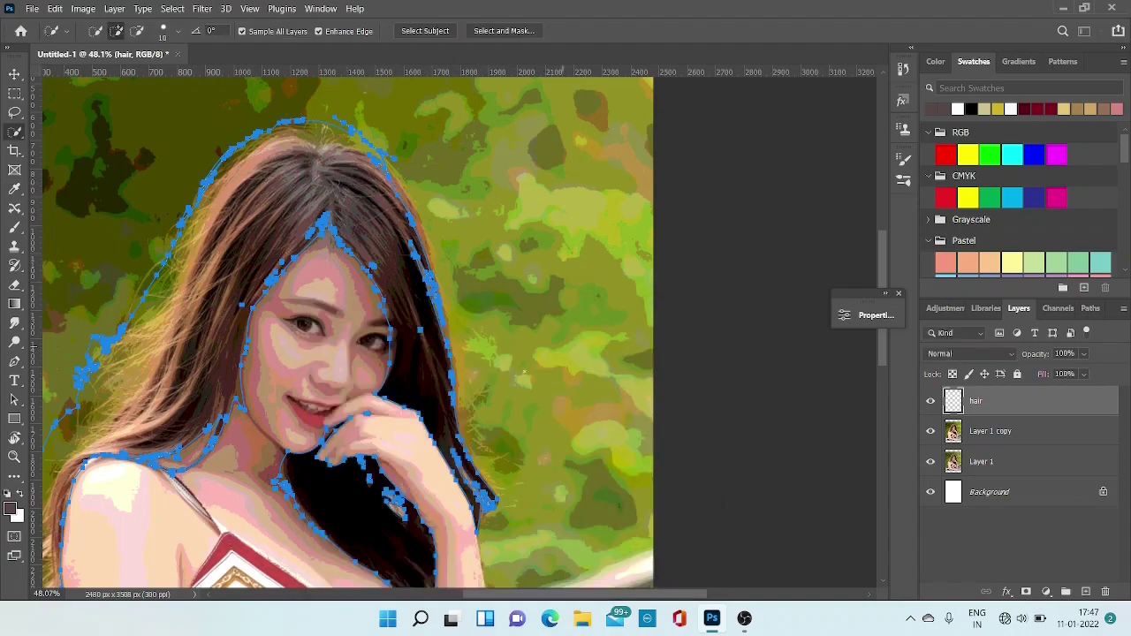
# Fill the hair path with the brown foreground colour on the hair layer.
pyautogui.click(929, 433)
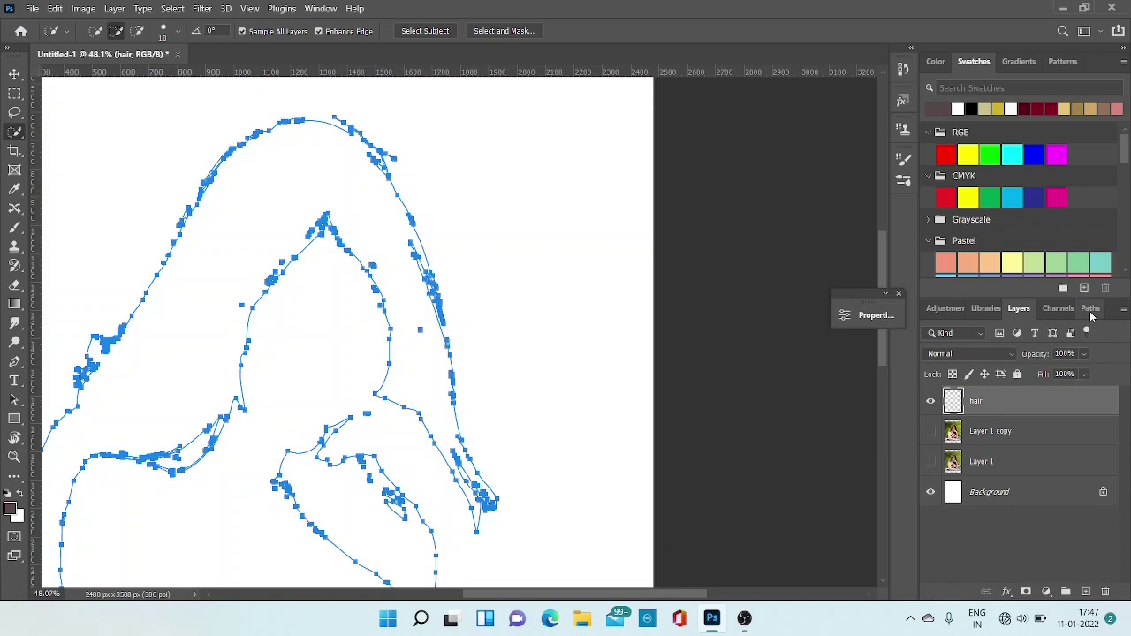
pyautogui.click(1089, 310)
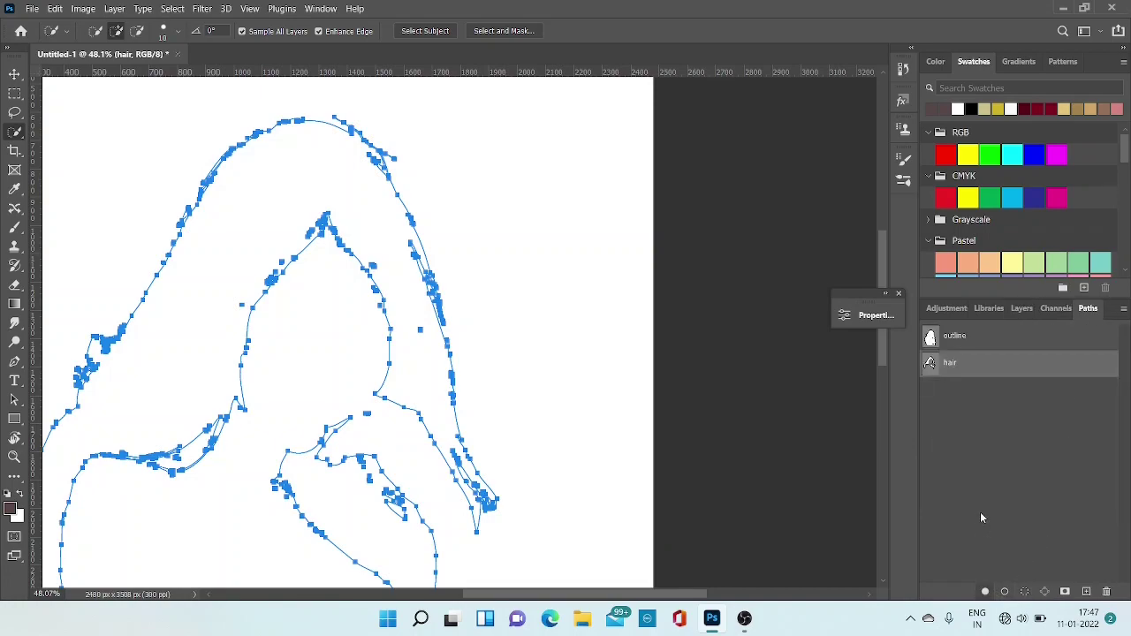
pyautogui.click(985, 590)
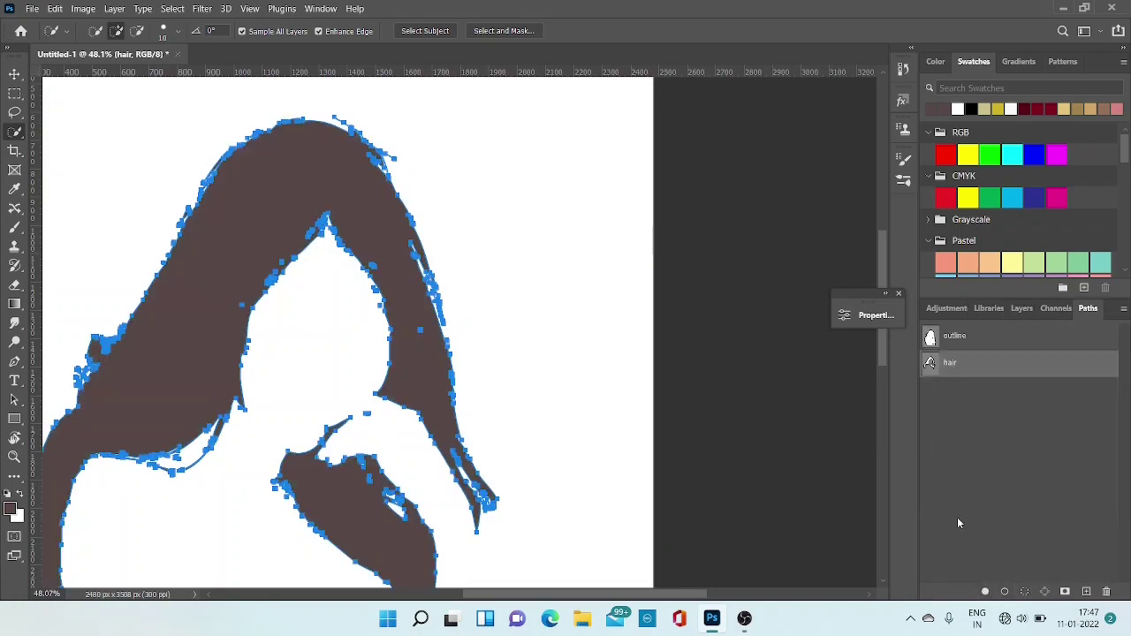
pyautogui.click(950, 469)
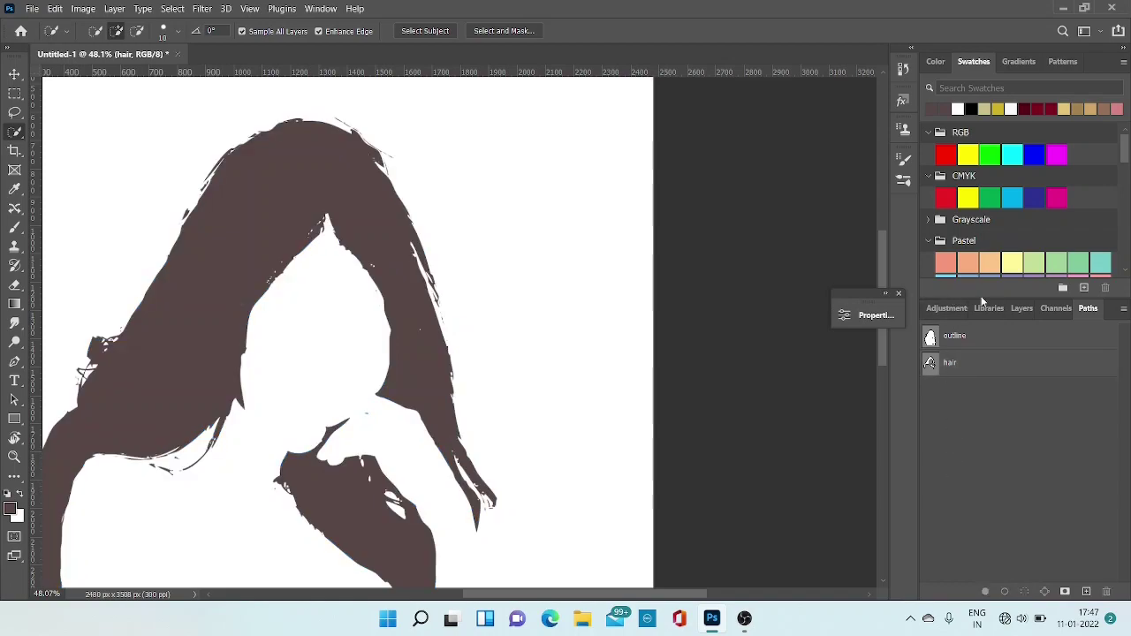
# Toggle Layer 1 copy's visibility to check the hair fill, leaving it hidden.
pyautogui.click(1019, 310)
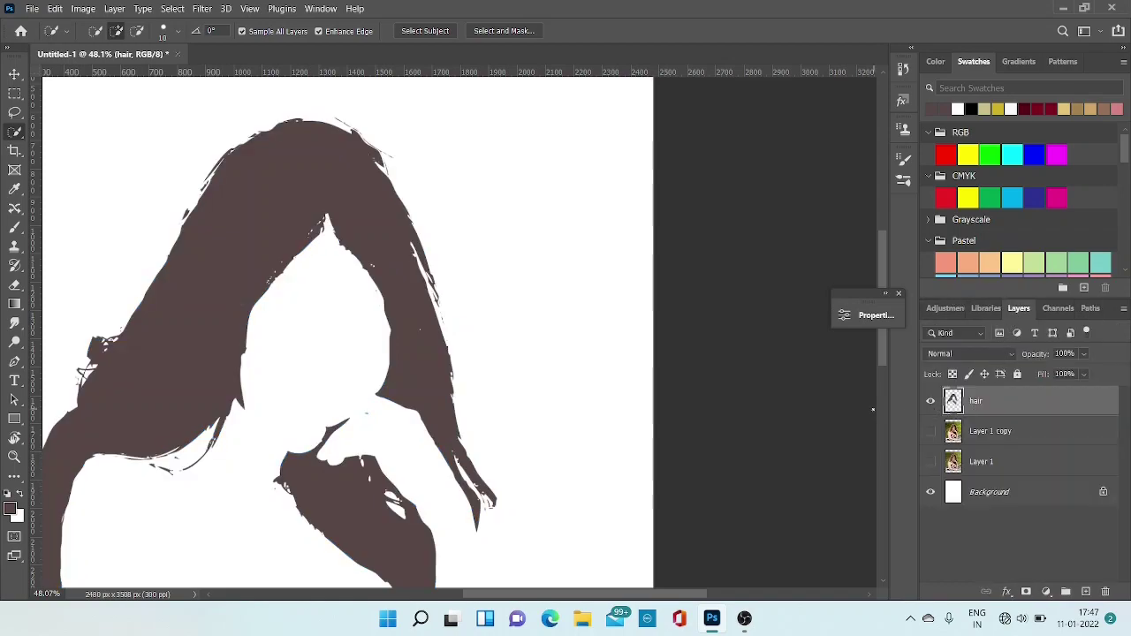
pyautogui.scroll(-3, 287, 448)
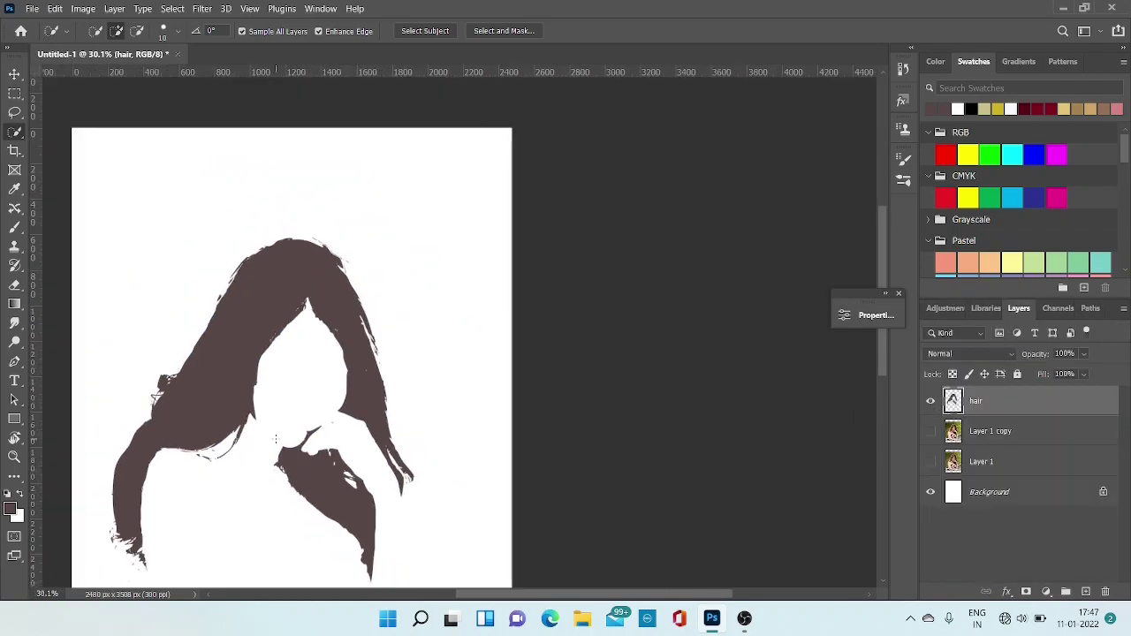
pyautogui.click(930, 431)
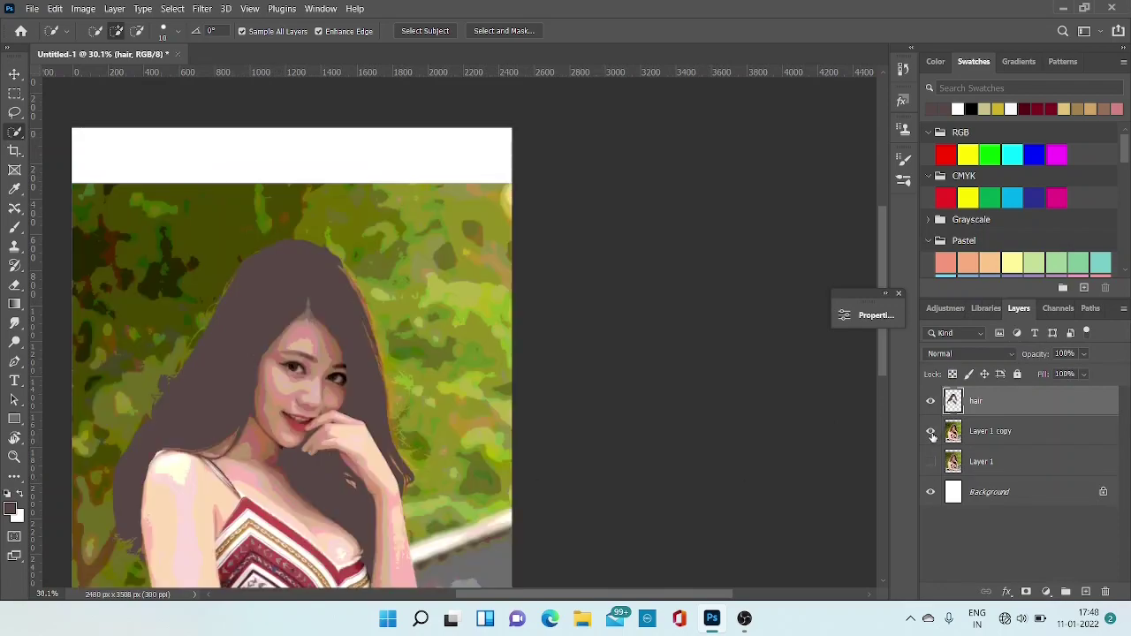
pyautogui.click(930, 431)
pyautogui.click(930, 431)
pyautogui.click(930, 431)
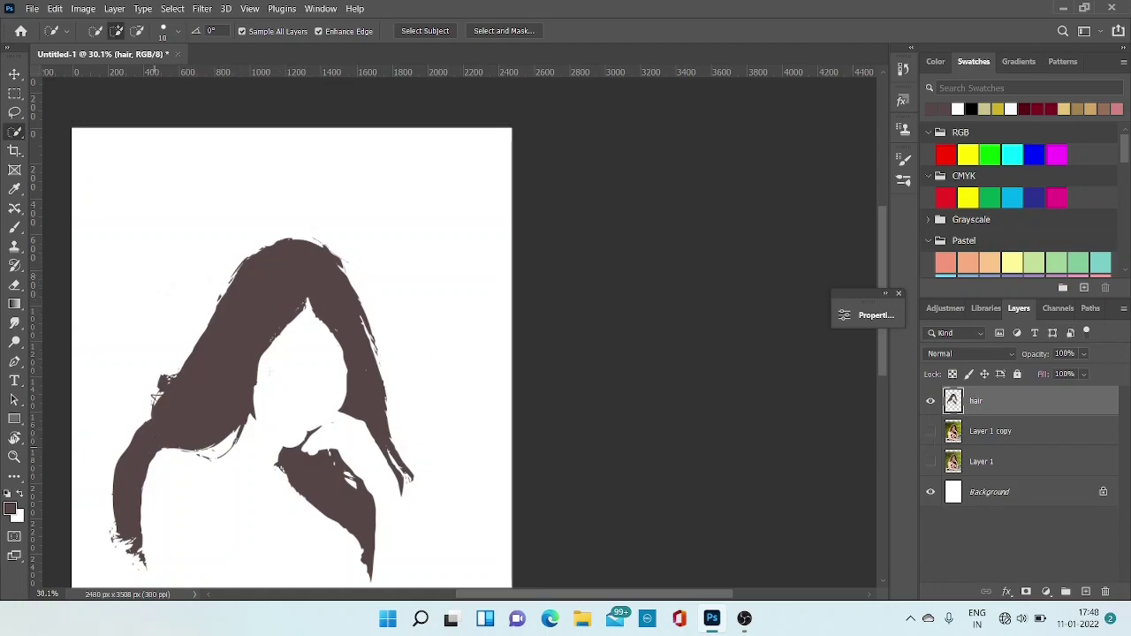
# Load the 'outline' path as a selection, invert it and delete the spilled hair fill.
pyautogui.click(1088, 309)
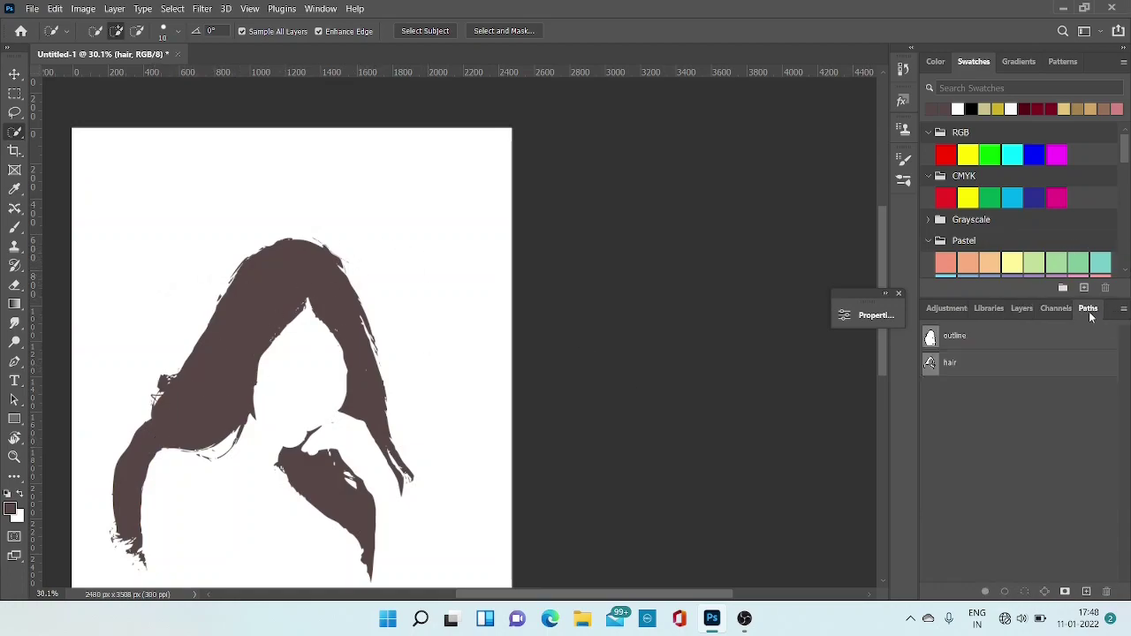
pyautogui.click(977, 341)
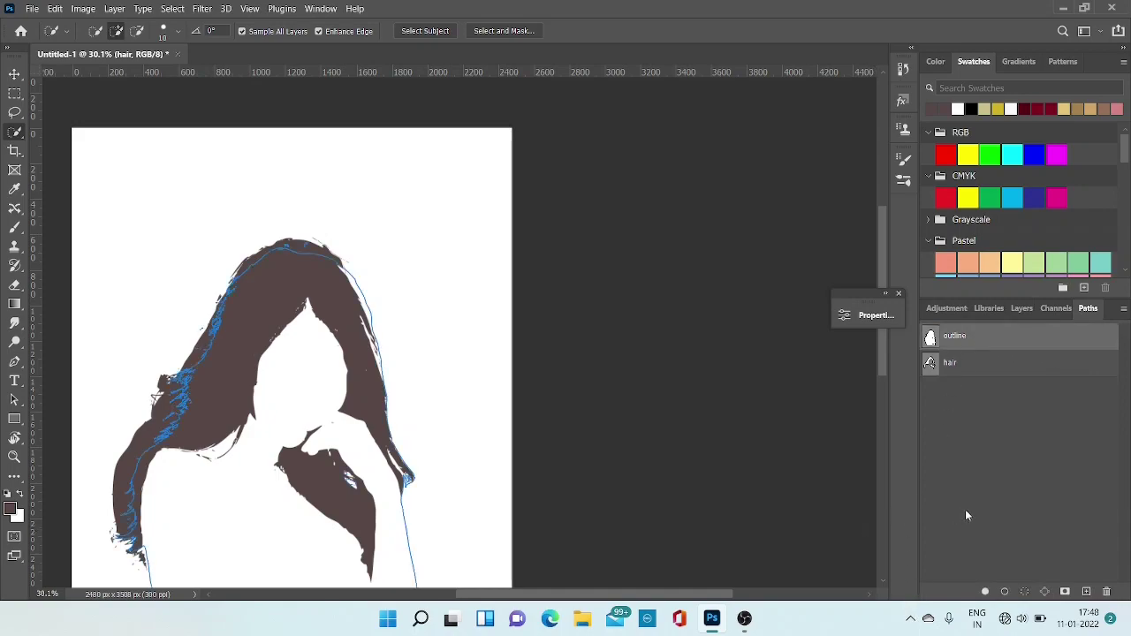
pyautogui.click(1023, 591)
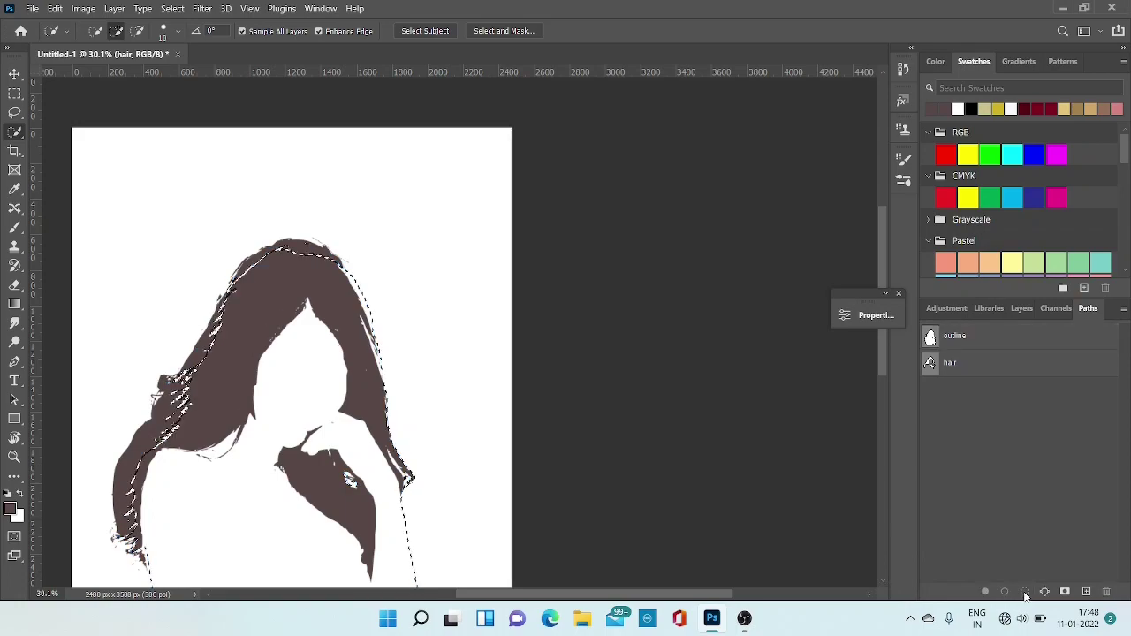
pyautogui.rightClick(14, 132)
pyautogui.rightClick(255, 177)
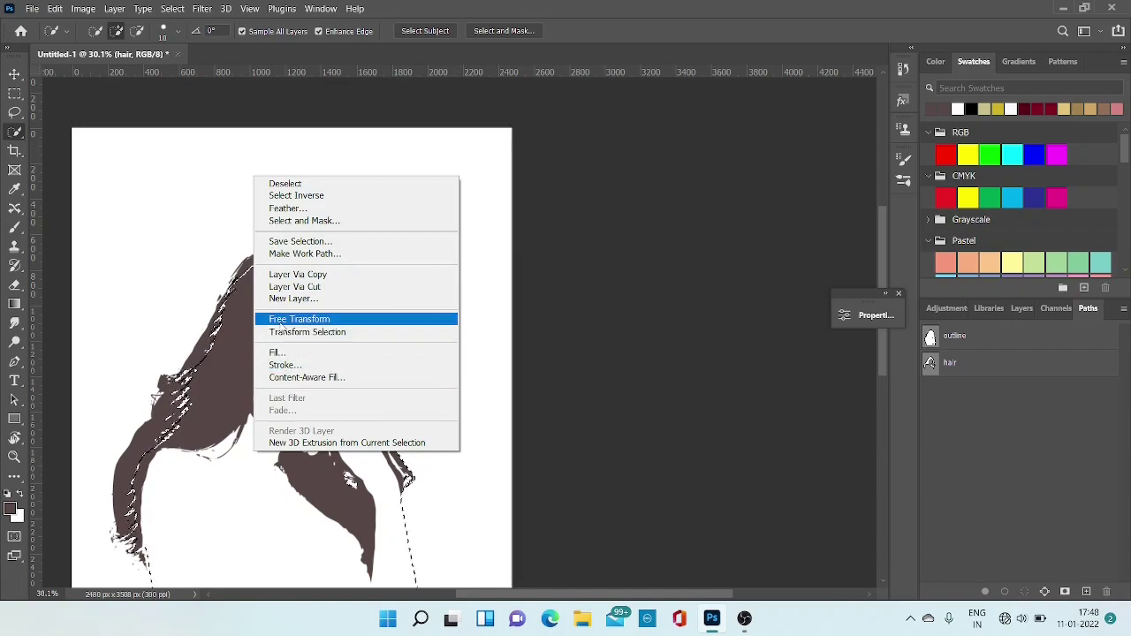
pyautogui.click(295, 196)
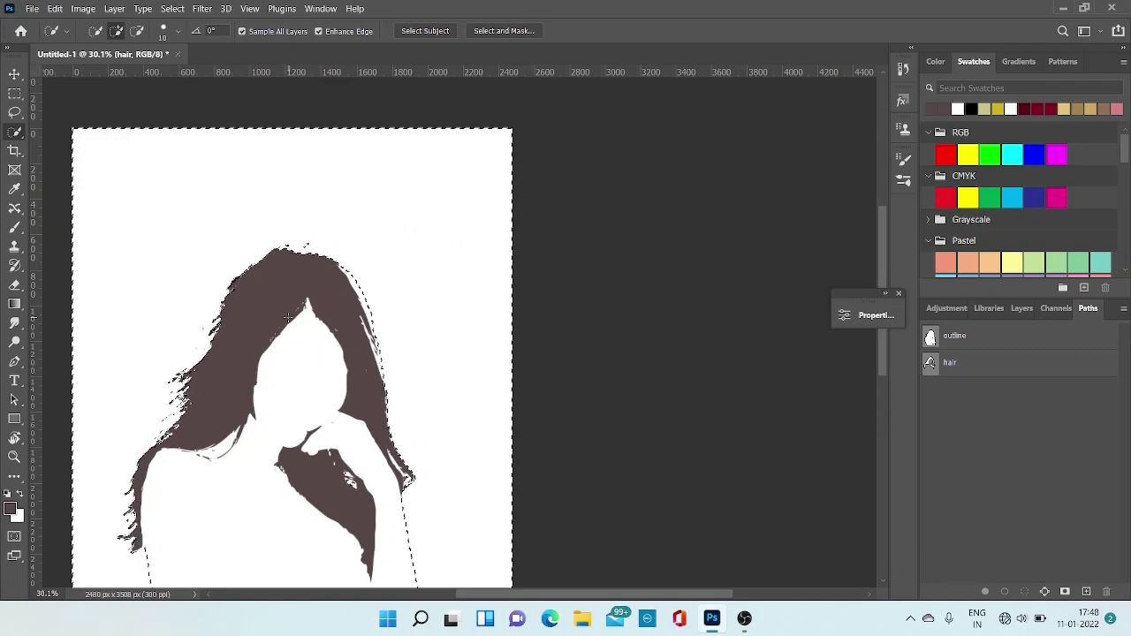
pyautogui.hotkey('ctrl', 'd')
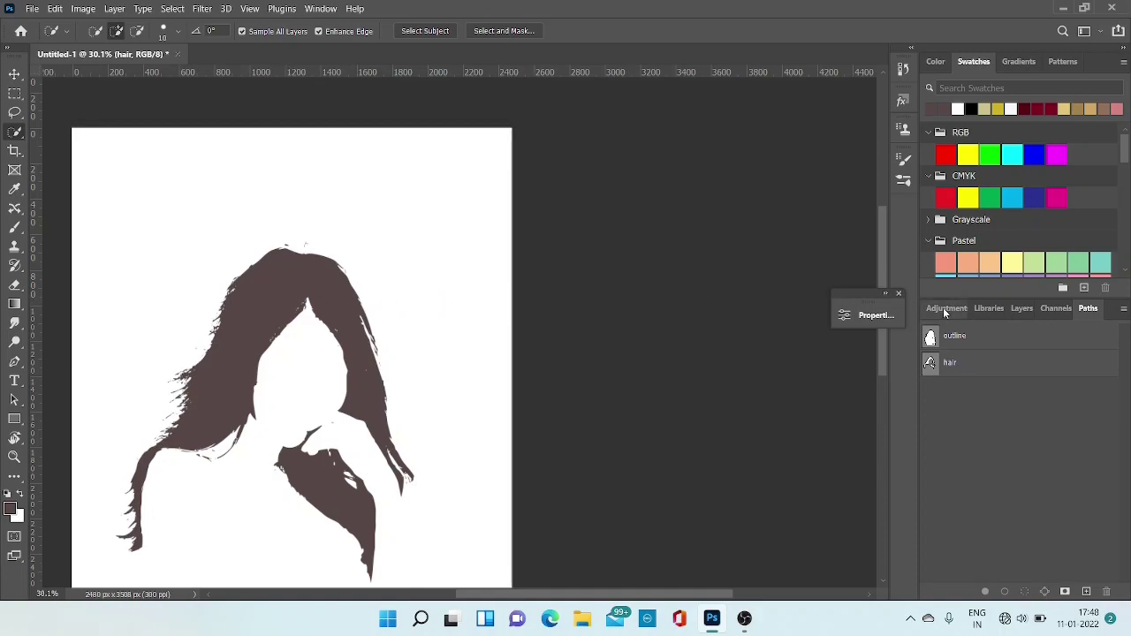
# Show Layer 1 copy again and select the 'outline' path with the Pen tool active.
pyautogui.click(1022, 309)
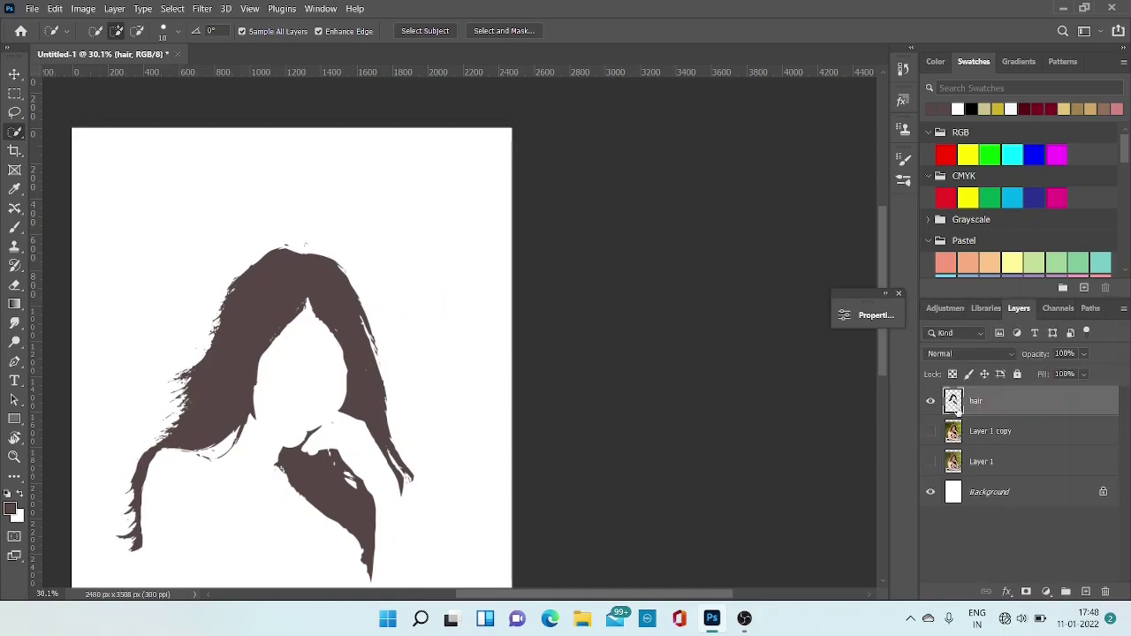
pyautogui.click(930, 432)
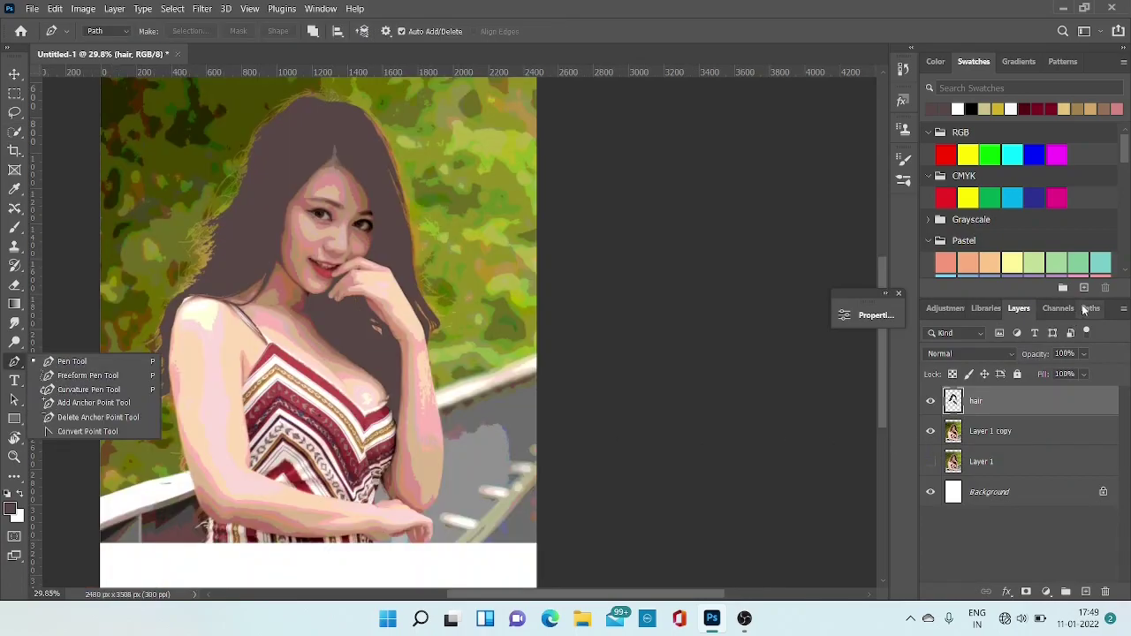
pyautogui.click(70, 361)
pyautogui.click(1086, 309)
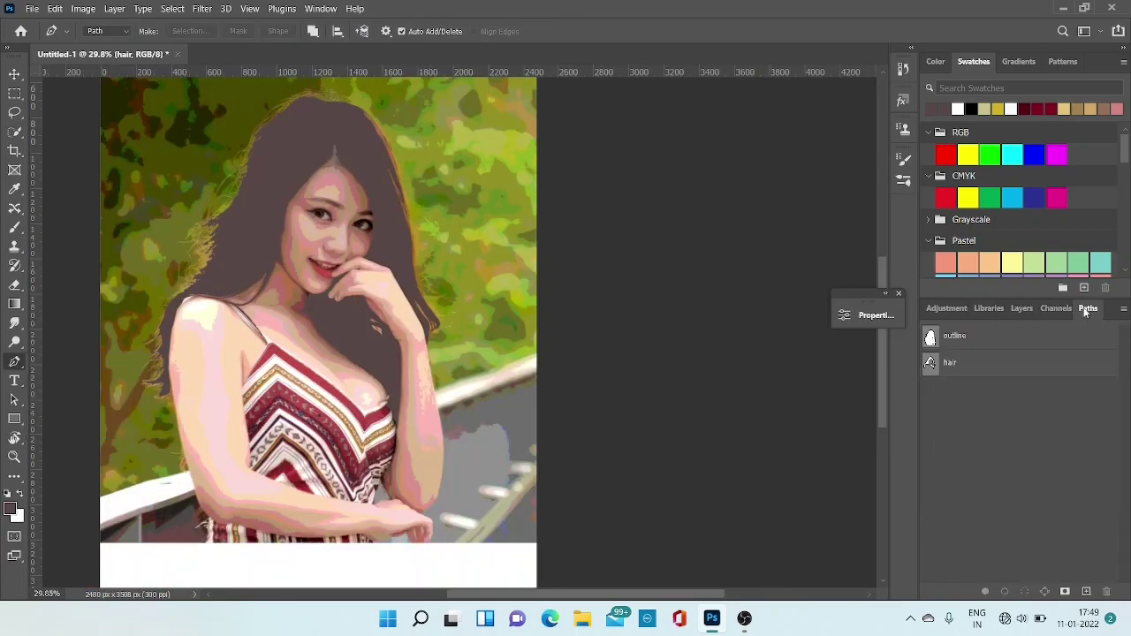
pyautogui.click(959, 337)
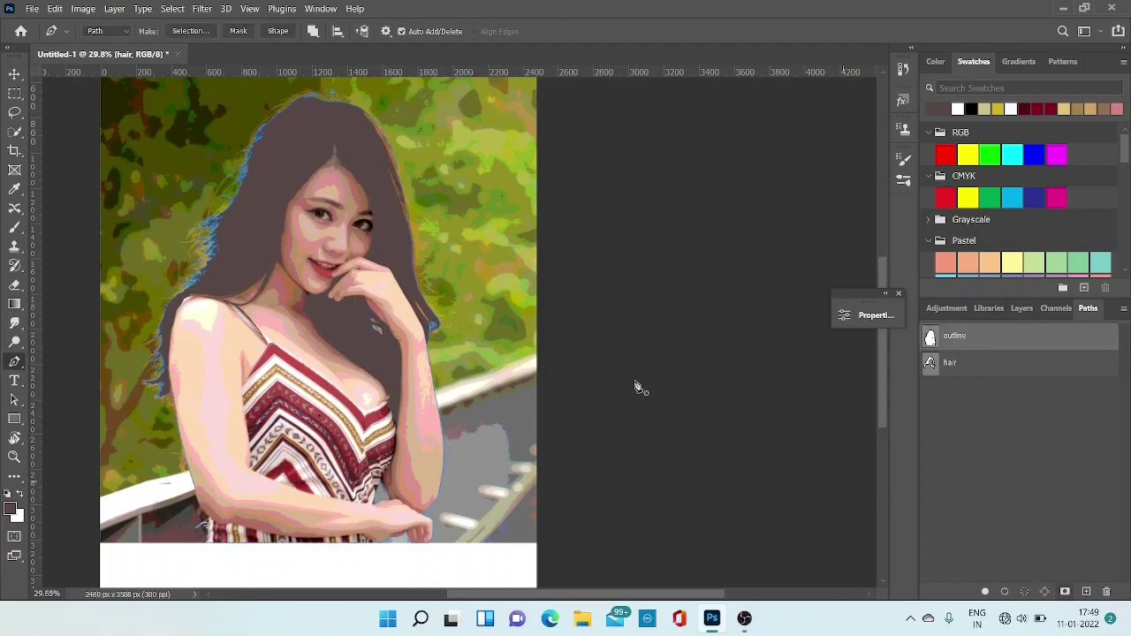
# Sample the face's pink skin tone #dead9f as the foreground colour.
pyautogui.click(10, 509)
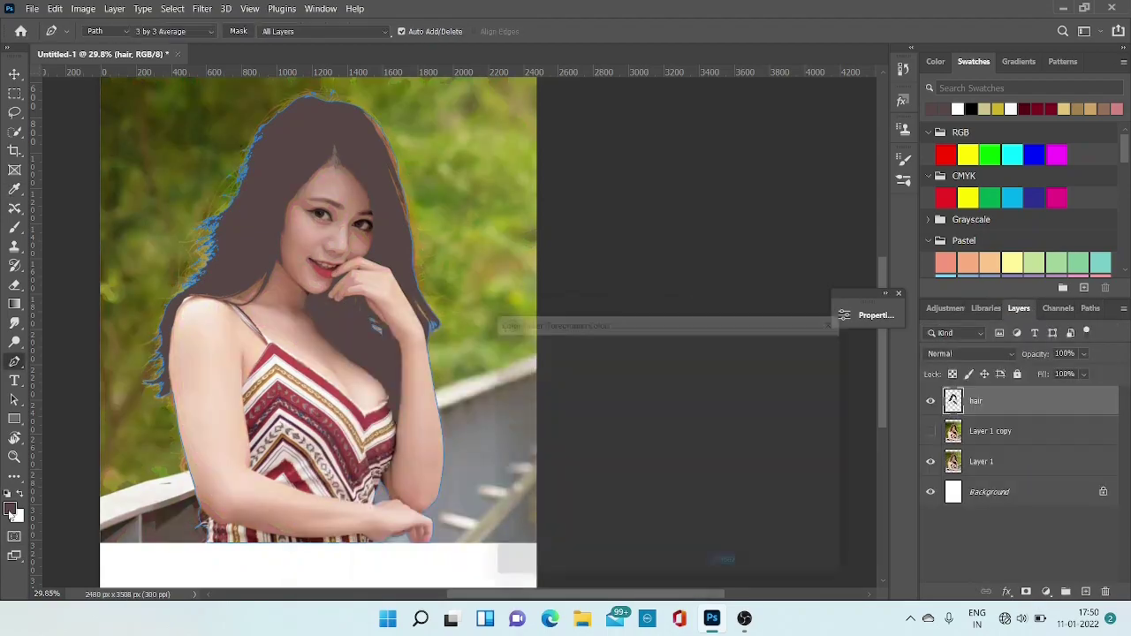
pyautogui.click(10, 510)
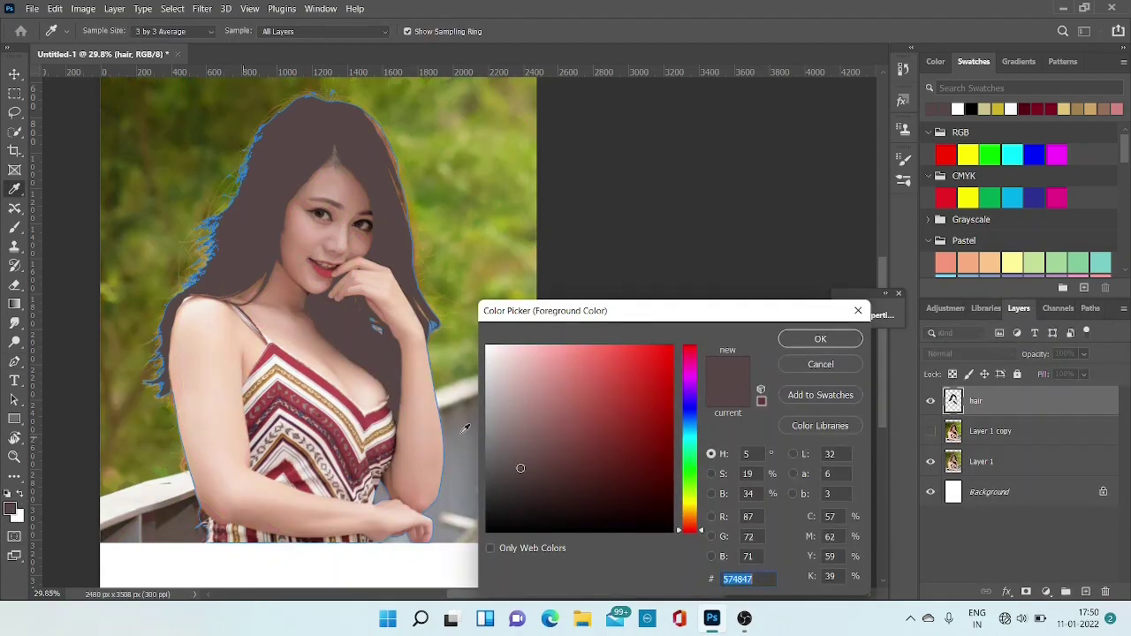
pyautogui.click(195, 343)
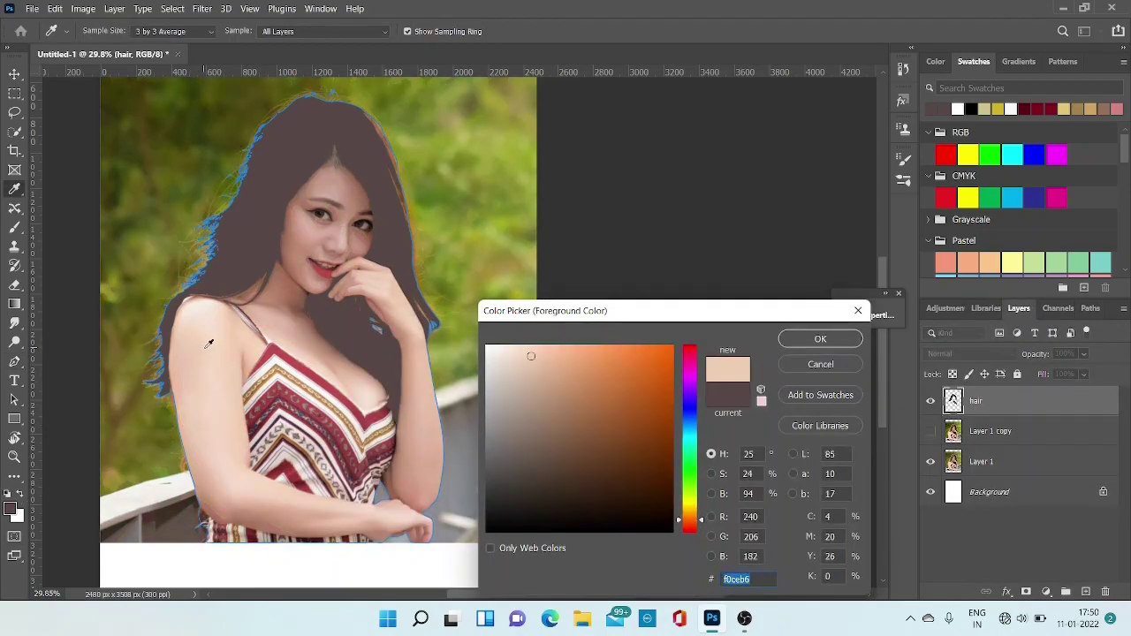
pyautogui.click(311, 224)
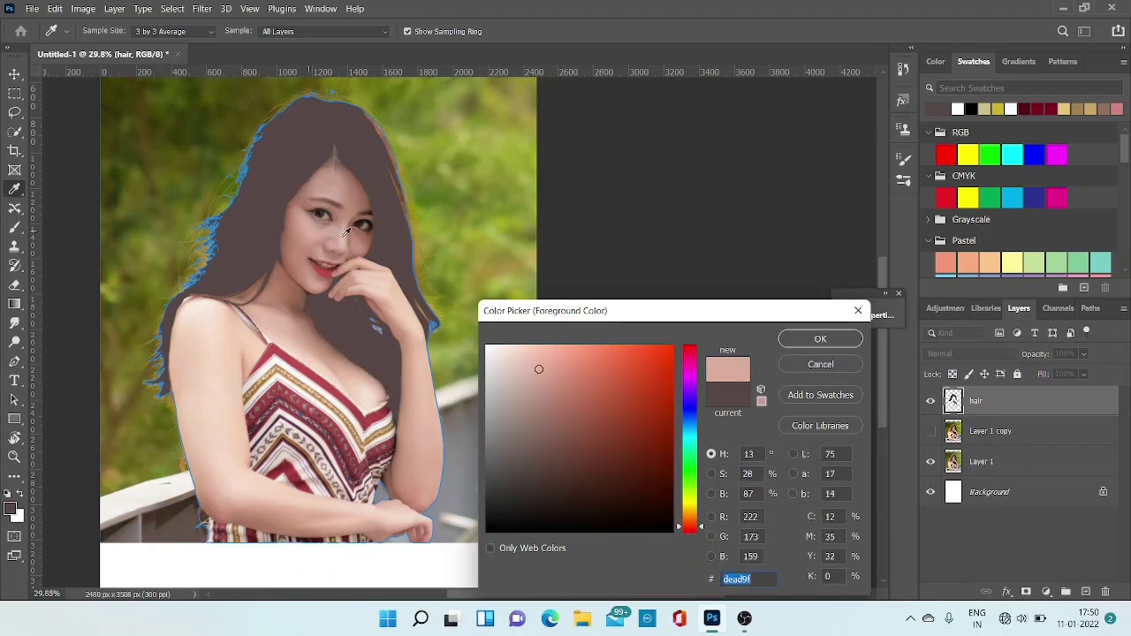
pyautogui.click(819, 339)
pyautogui.press('p')
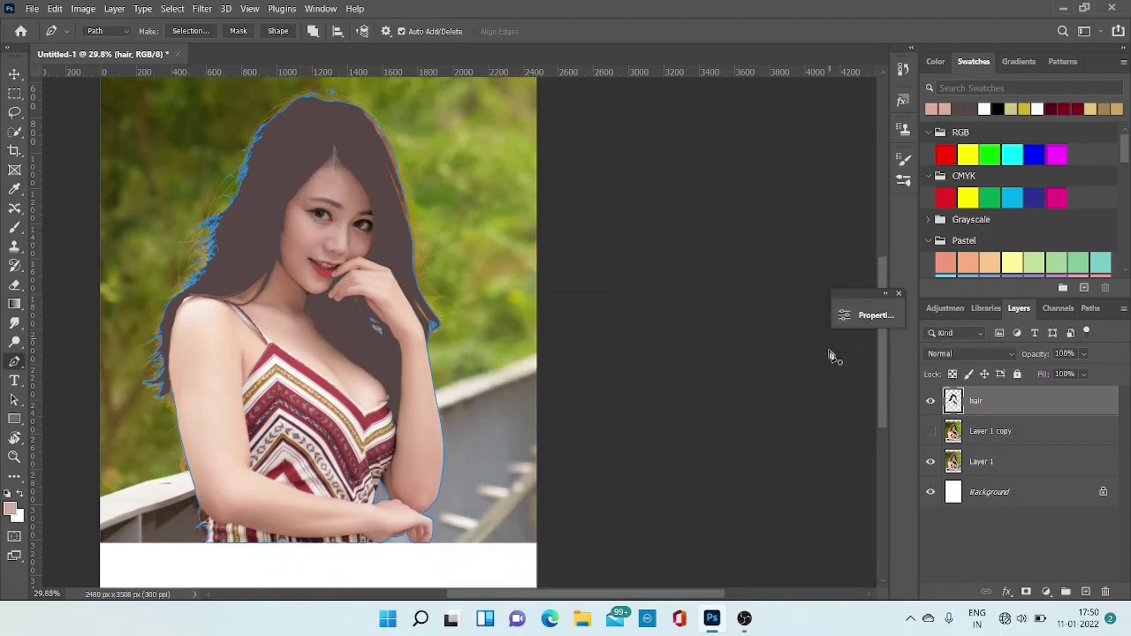
pyautogui.click(930, 432)
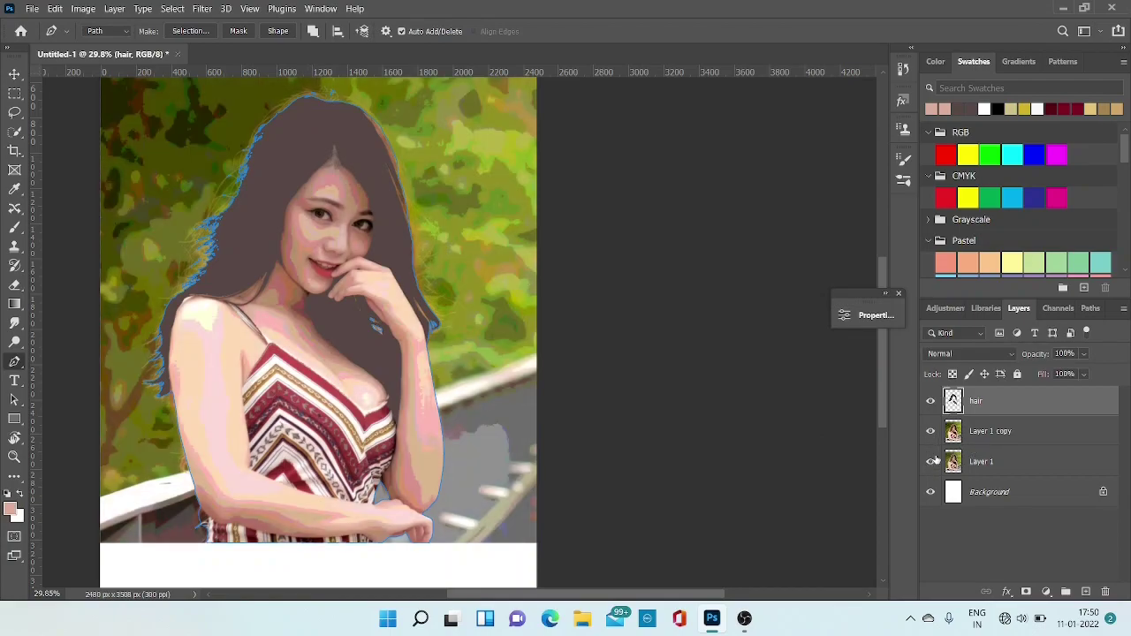
# Create a new layer named 'skin' and move it directly below the hair layer.
pyautogui.click(1088, 309)
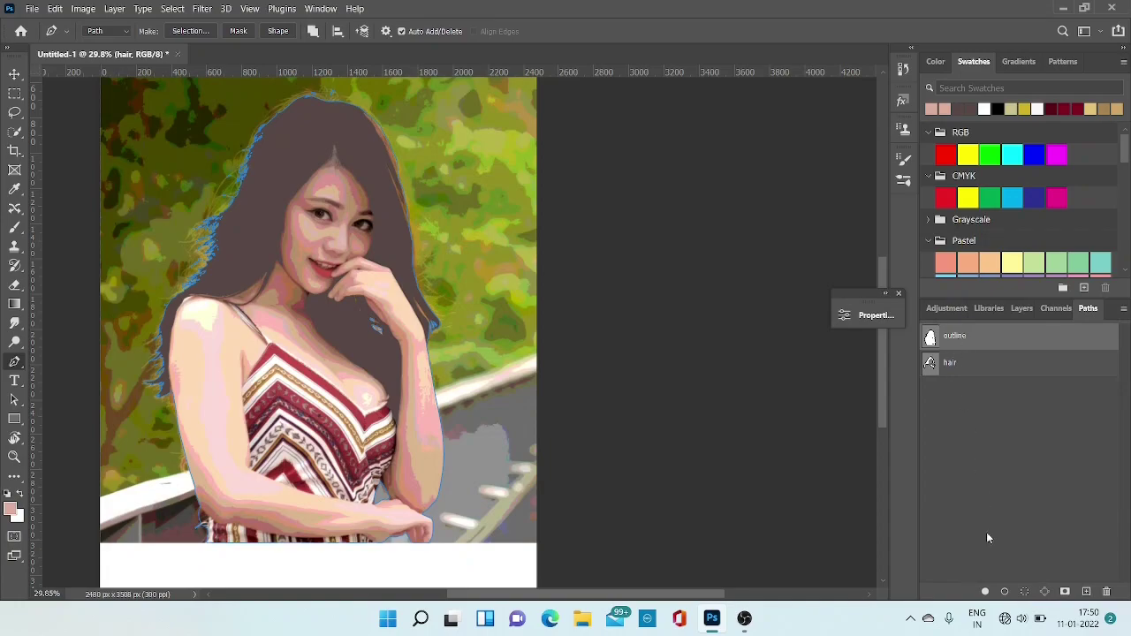
pyautogui.click(1021, 309)
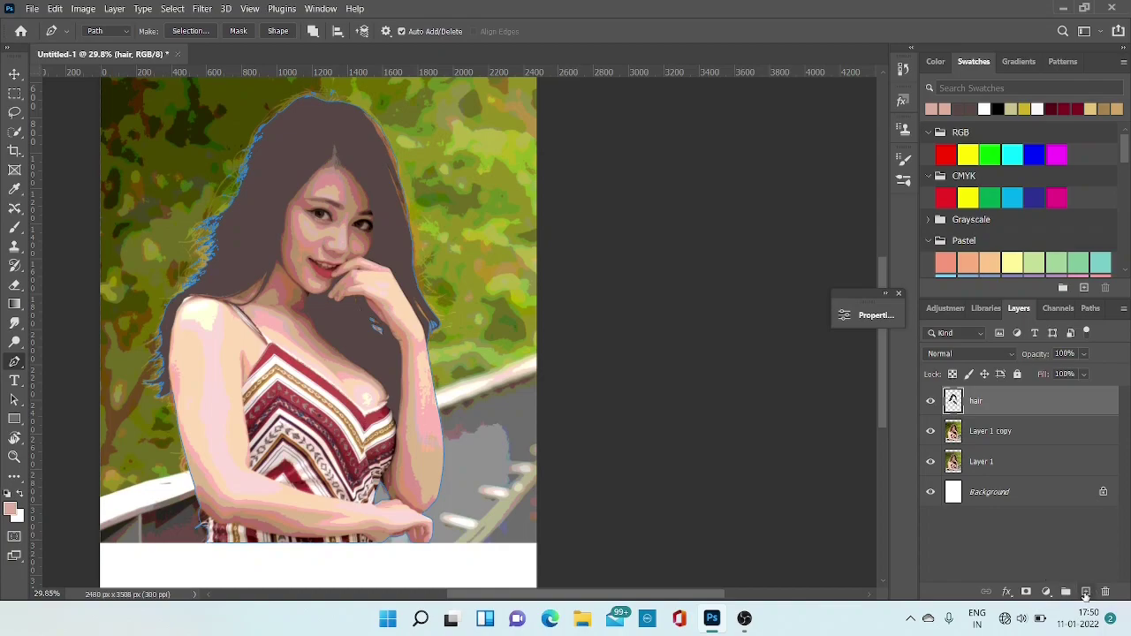
pyautogui.click(1086, 592)
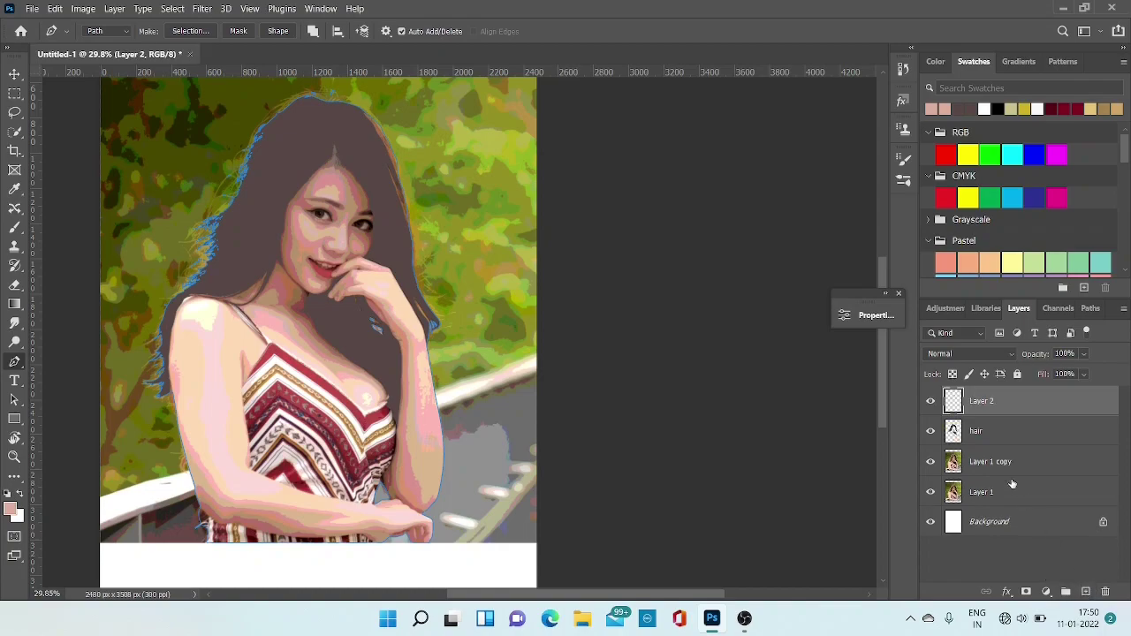
pyautogui.doubleClick(981, 402)
pyautogui.write('skin')
pyautogui.press('Return')
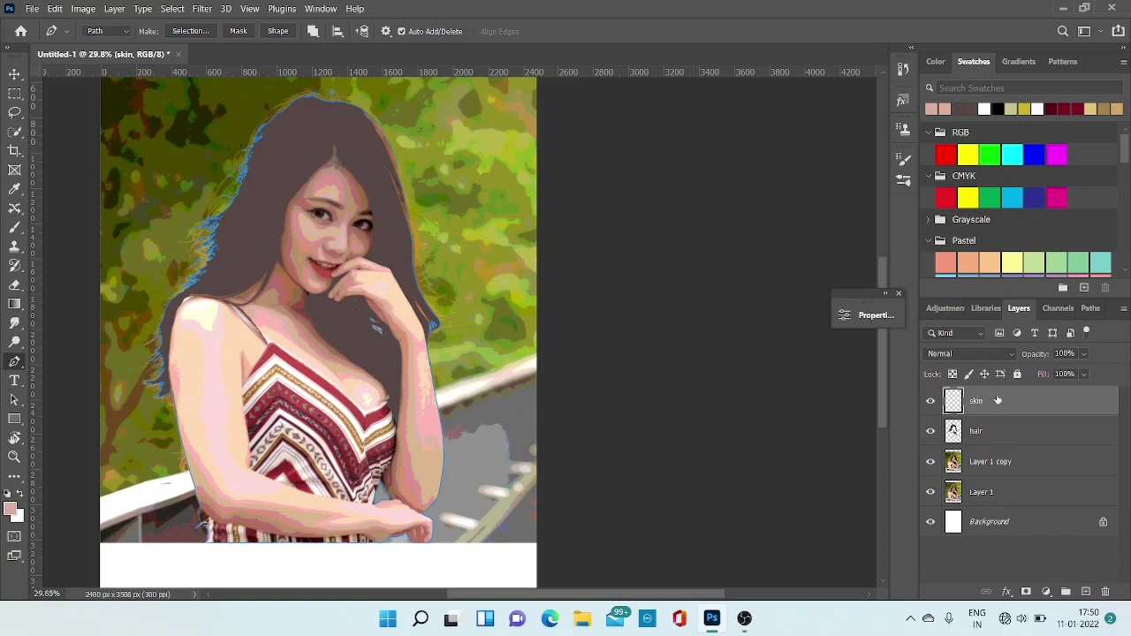
pyautogui.moveTo(997, 403); pyautogui.dragTo(992, 438)
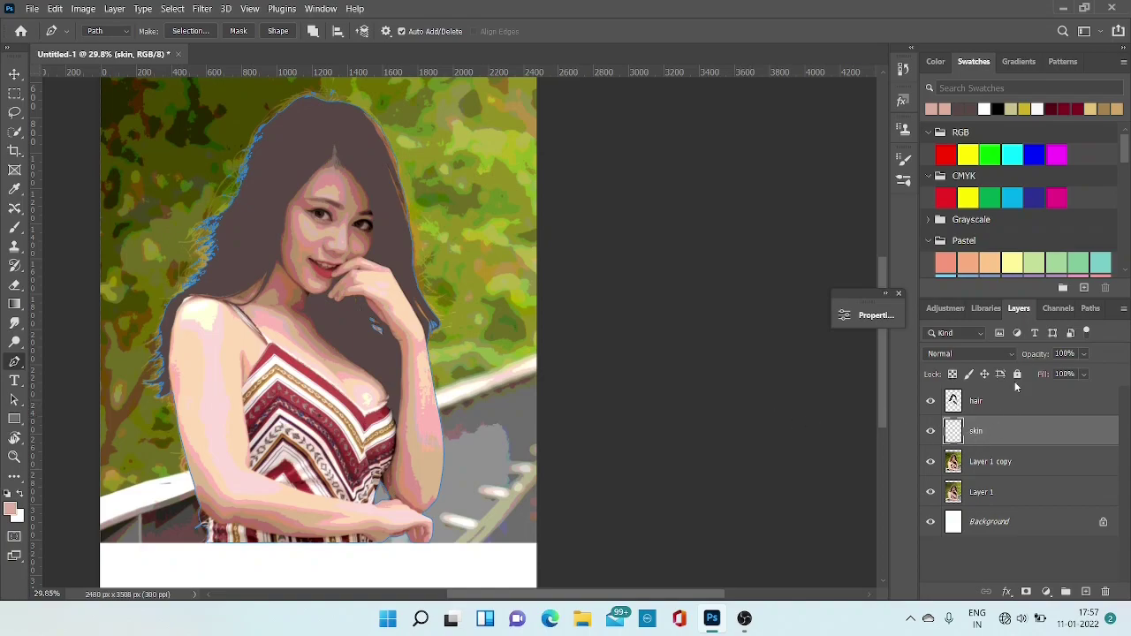
# Show the Paths list holding the saved outline and hair paths.
pyautogui.click(1090, 308)
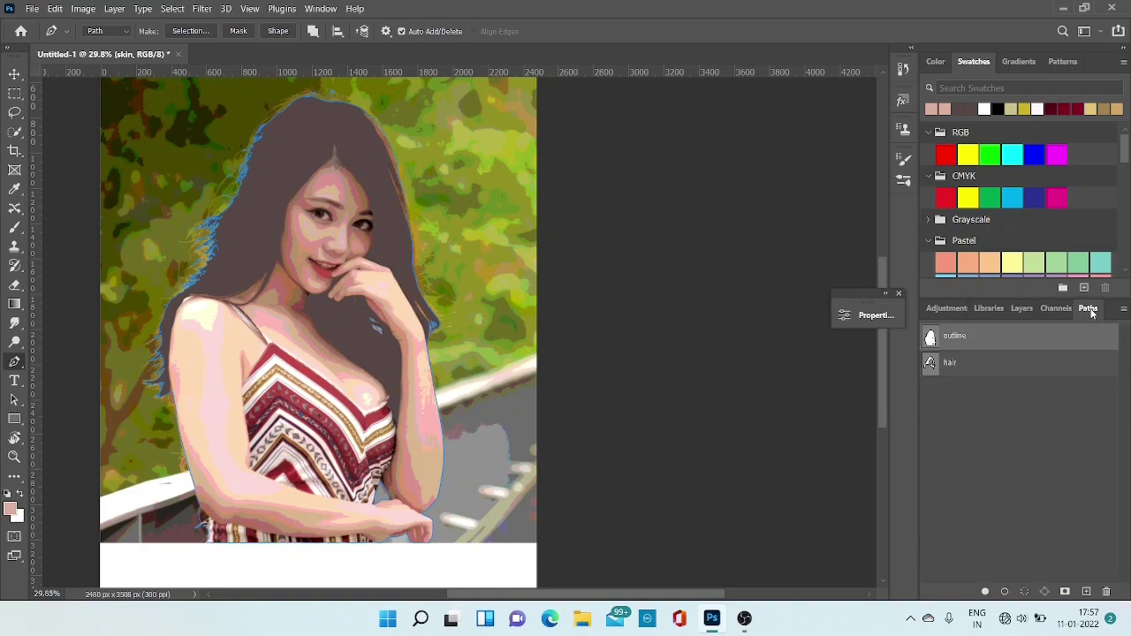